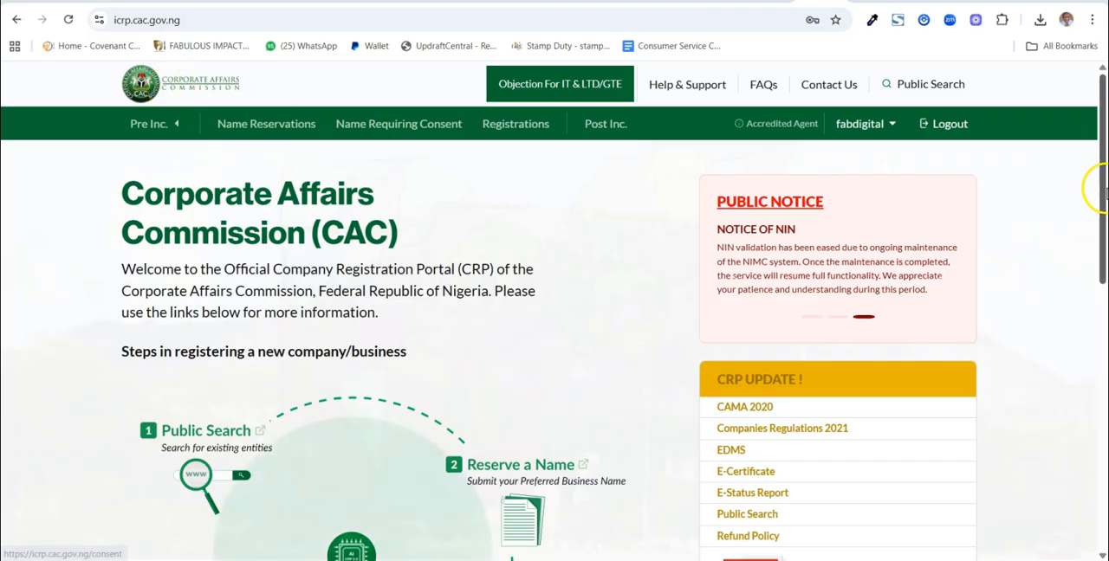
Look over the registration portal's home page and the complaint form under Help & Support
{"action": "left_click_drag", "start_coordinate": [1103, 170], "coordinate": [1092, 472]}
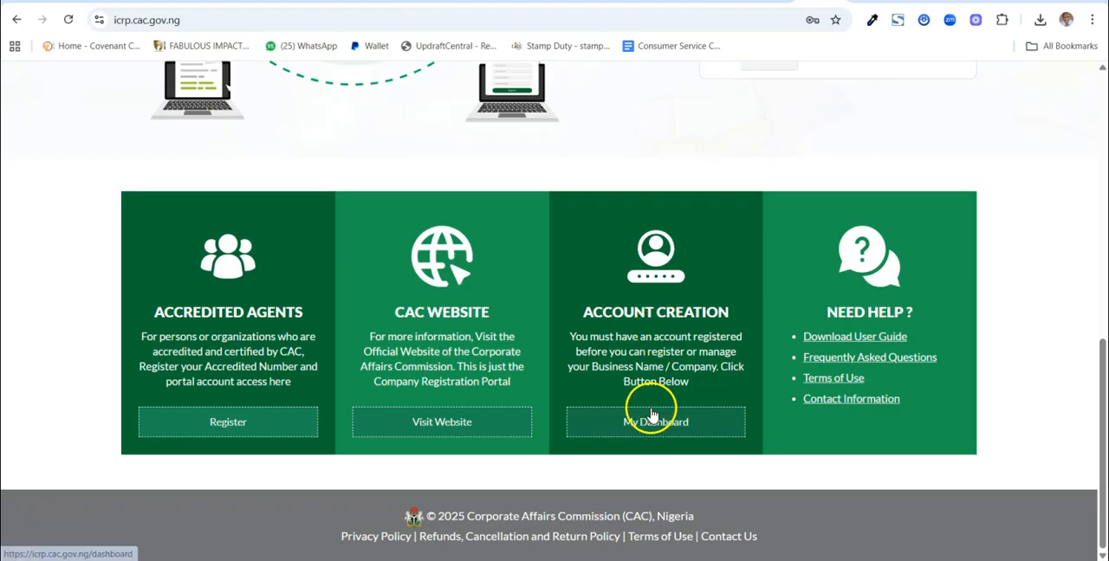
{"action": "left_click_drag", "start_coordinate": [1098, 392], "coordinate": [1100, 92]}
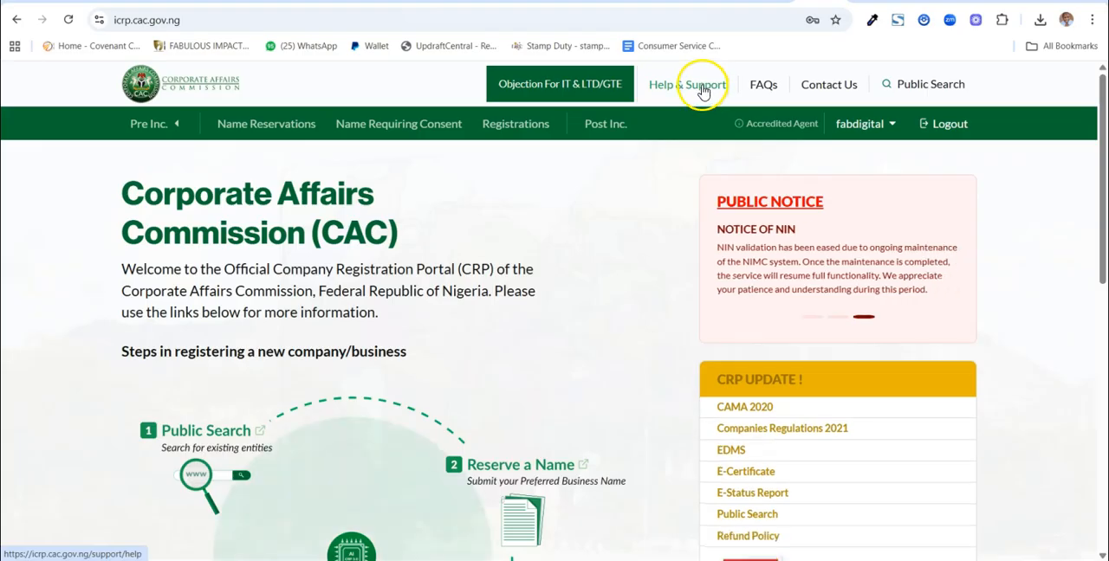
{"action": "left_click", "coordinate": [703, 87]}
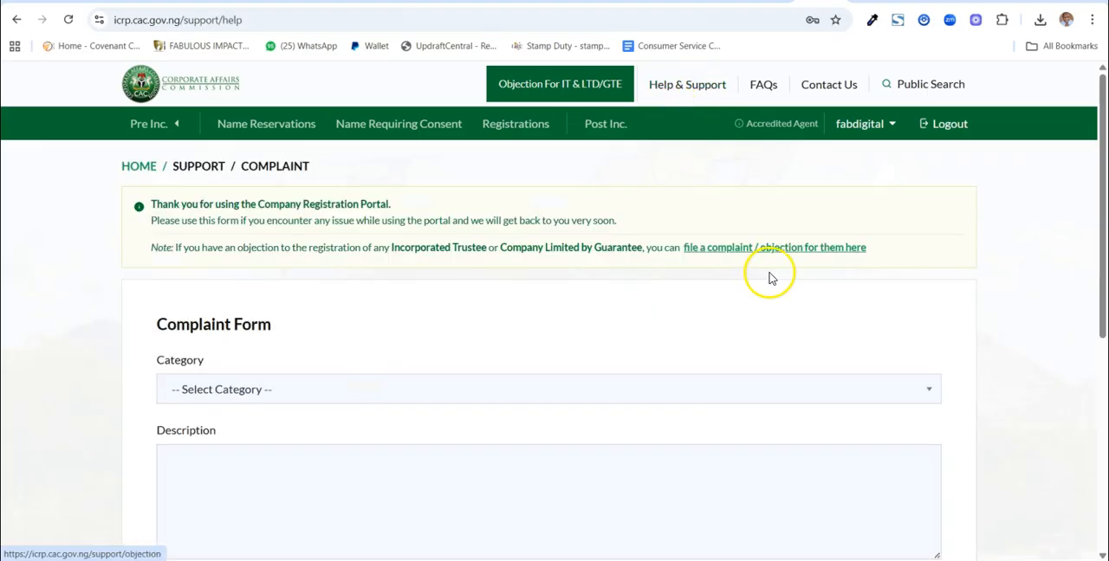
{"action": "scroll", "coordinate": [770, 274], "scroll_direction": "down", "scroll_amount": 5}
{"action": "scroll", "coordinate": [794, 292], "scroll_direction": "up", "scroll_amount": 5}
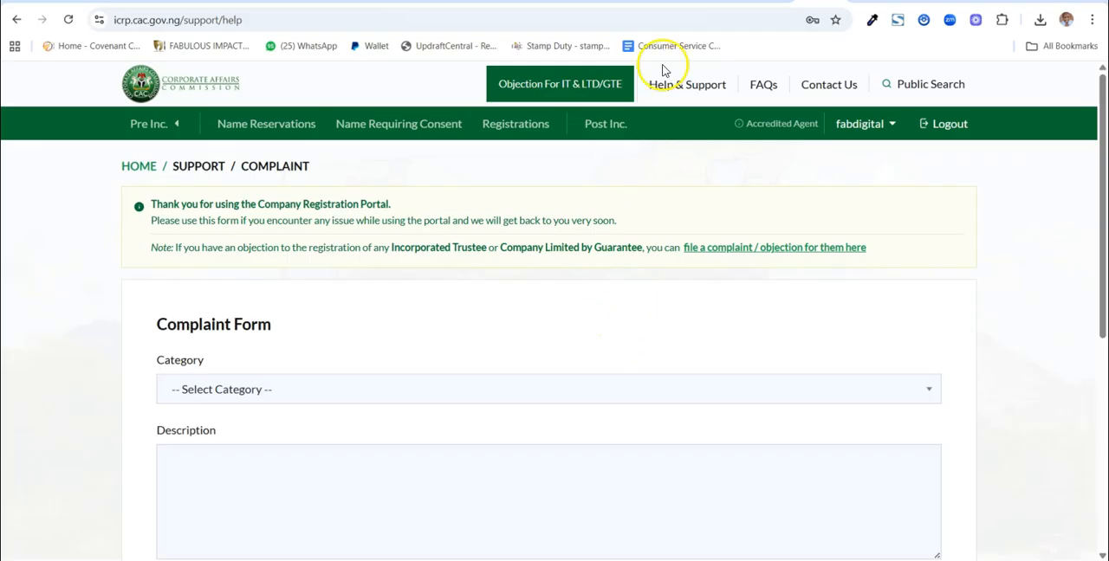
Read through the portal's FAQs and its Contact Us details
{"action": "left_click", "coordinate": [764, 84]}
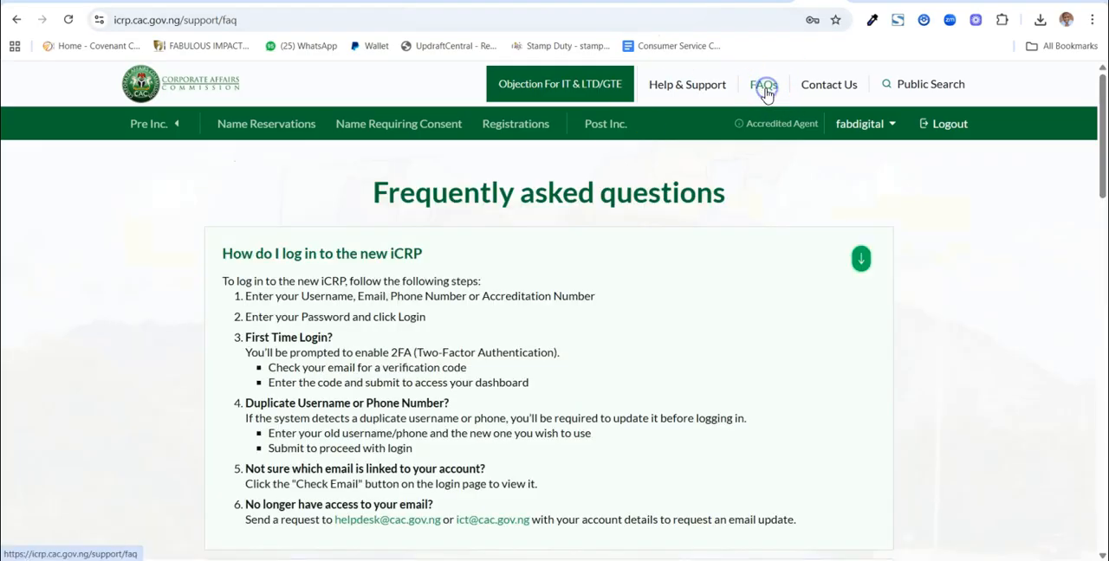
{"action": "scroll", "coordinate": [544, 377], "scroll_direction": "down", "scroll_amount": 2}
{"action": "scroll", "coordinate": [544, 377], "scroll_direction": "up", "scroll_amount": 2}
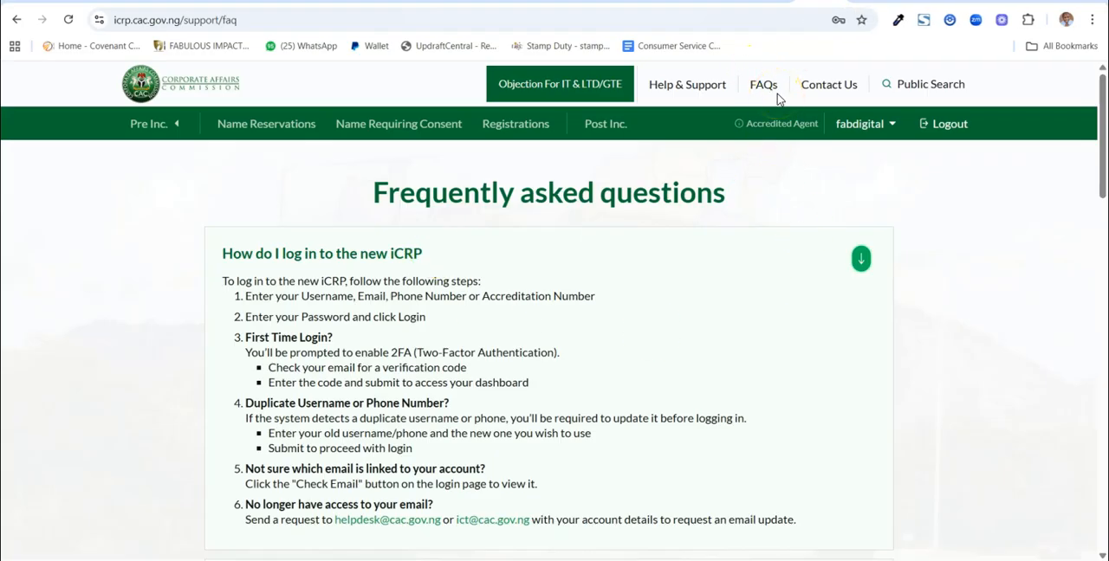
{"action": "left_click", "coordinate": [827, 84]}
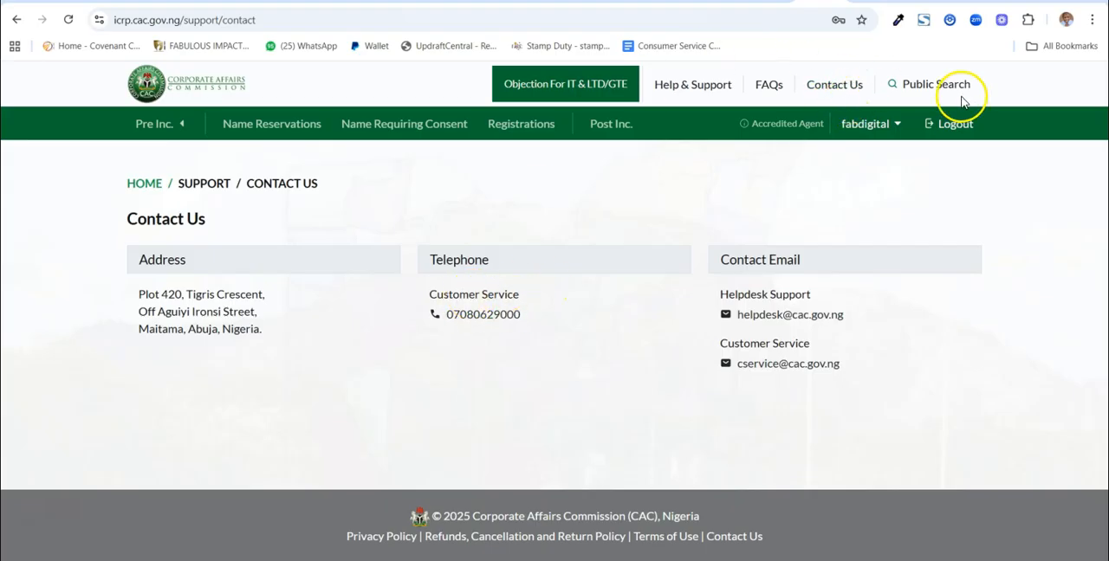
Search the public register of companies and businesses for "Fabulous"
{"action": "left_click", "coordinate": [932, 90]}
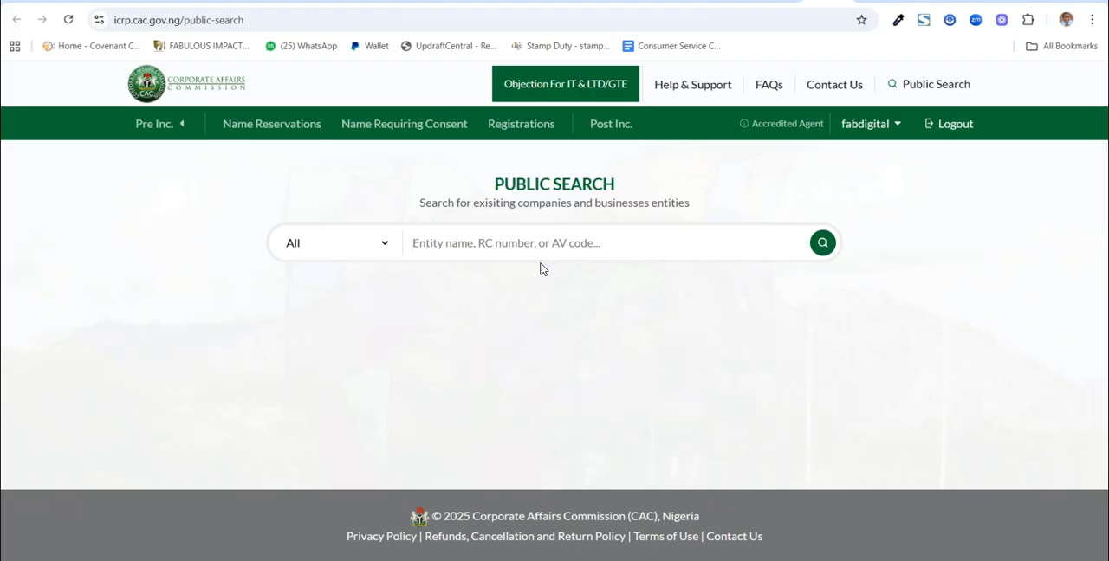
{"action": "type", "text": "Fabulous"}
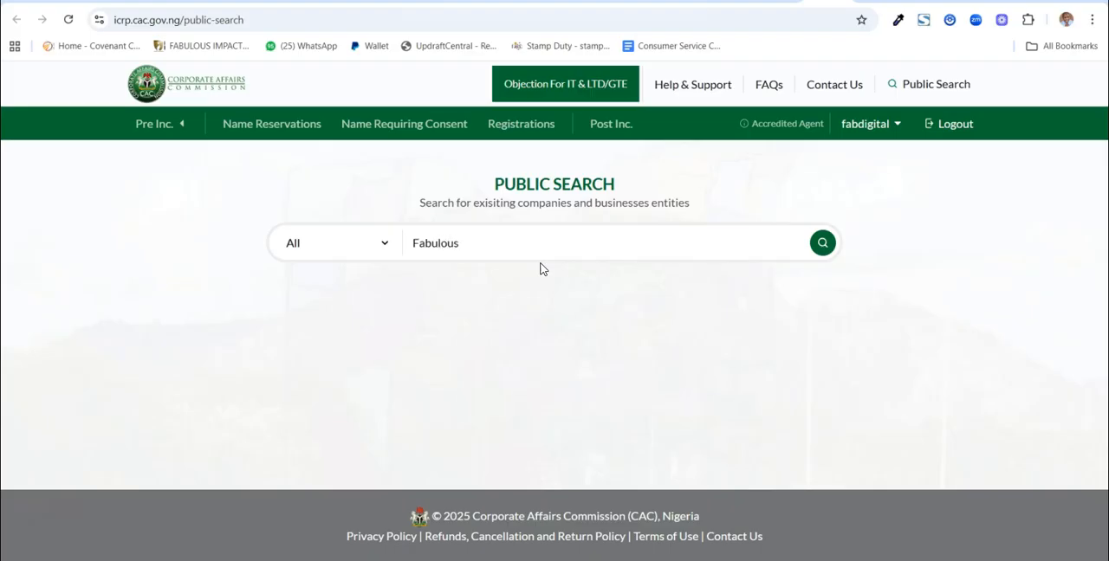
{"action": "left_click", "coordinate": [822, 243]}
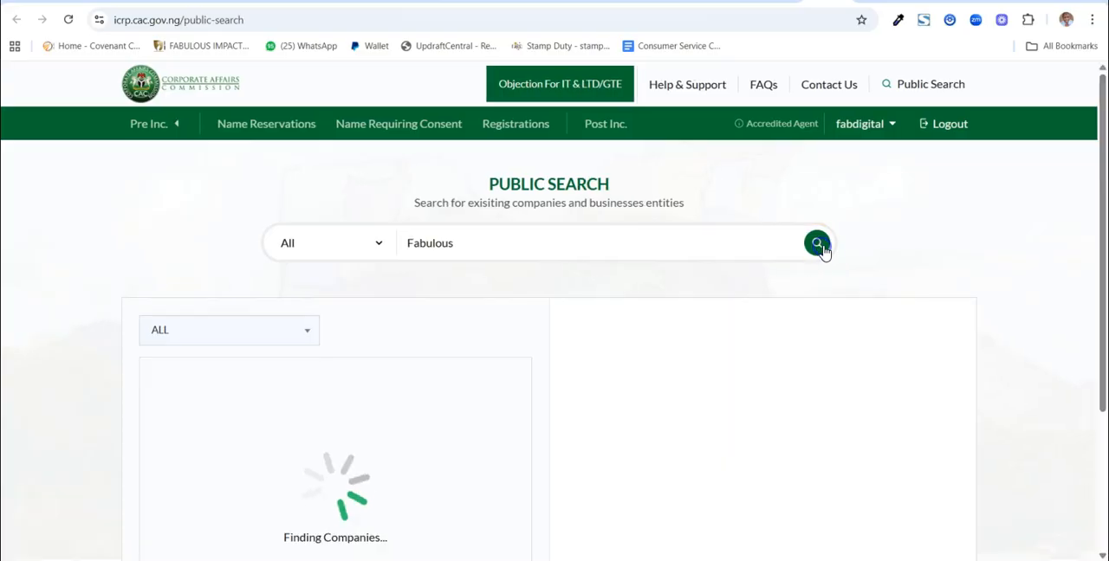
{"action": "scroll", "coordinate": [861, 286], "scroll_direction": "down", "scroll_amount": 2}
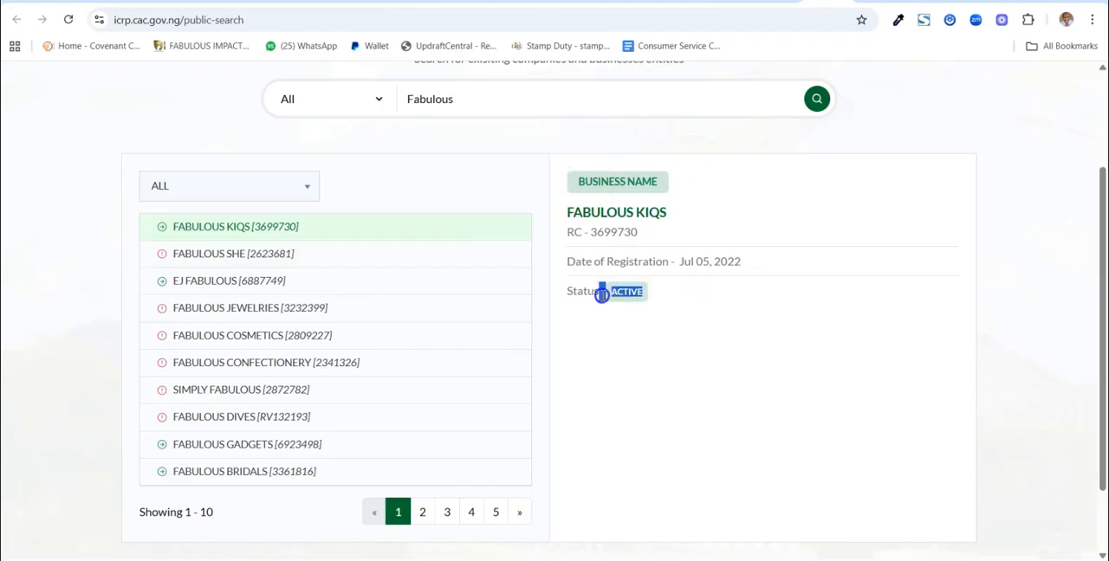
View the FABULOUS SHE entry in the search results and examine its registration status
{"action": "left_click", "coordinate": [287, 257]}
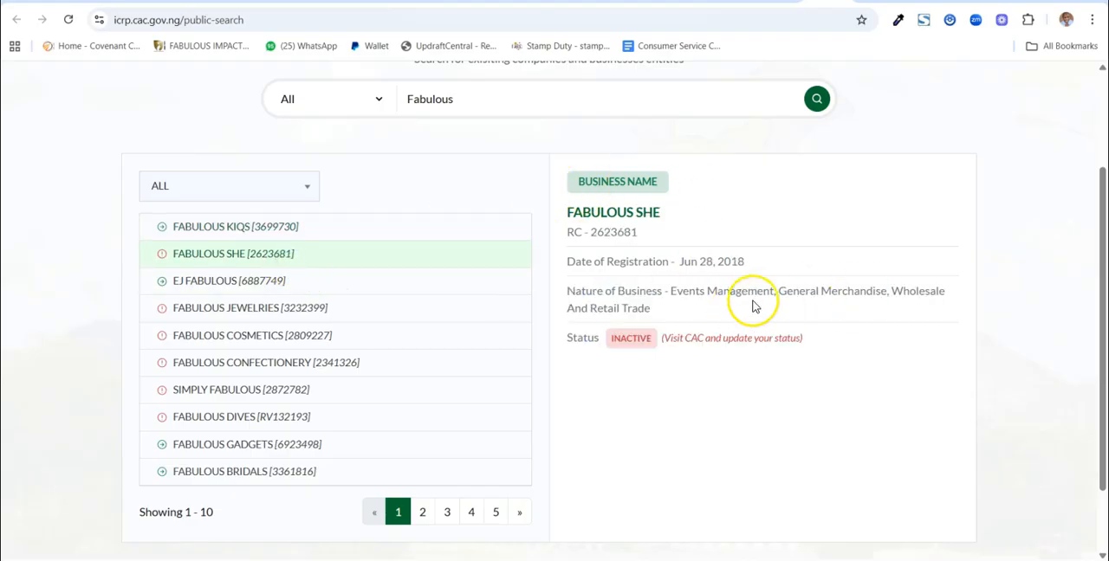
{"action": "left_click_drag", "start_coordinate": [839, 341], "coordinate": [614, 349]}
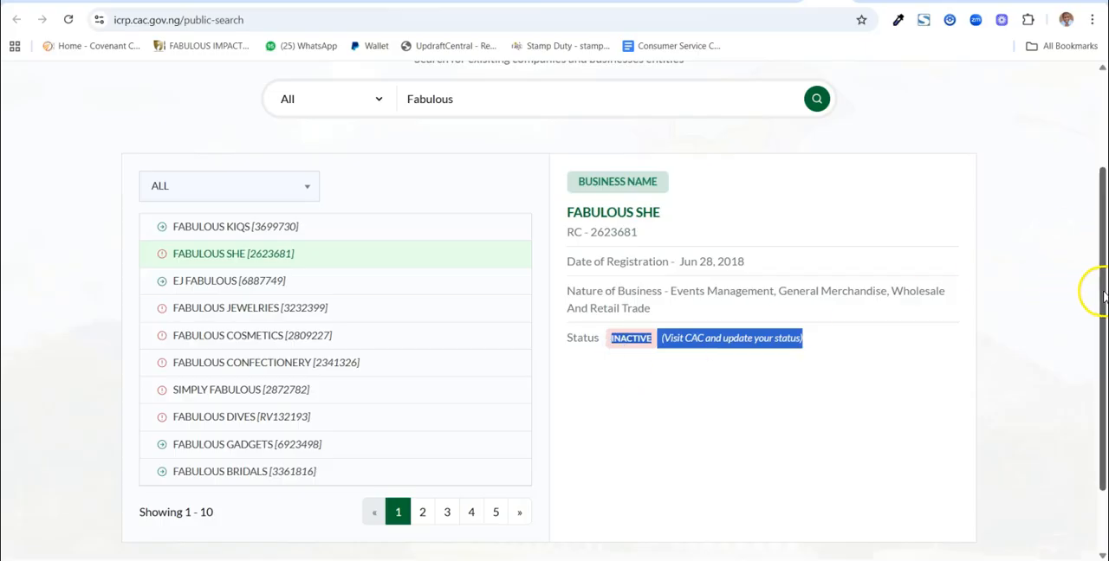
{"action": "scroll", "coordinate": [1102, 297], "scroll_direction": "up", "scroll_amount": 2}
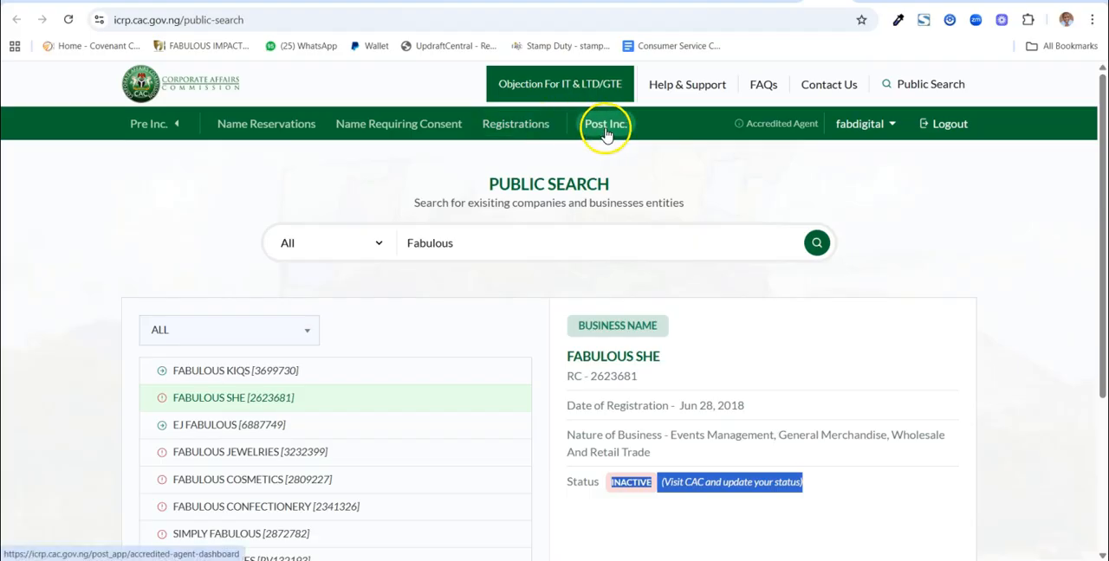
Bring up the Name Reservations page and look through the list of existing applications
{"action": "left_click", "coordinate": [268, 128]}
{"action": "left_click", "coordinate": [267, 130]}
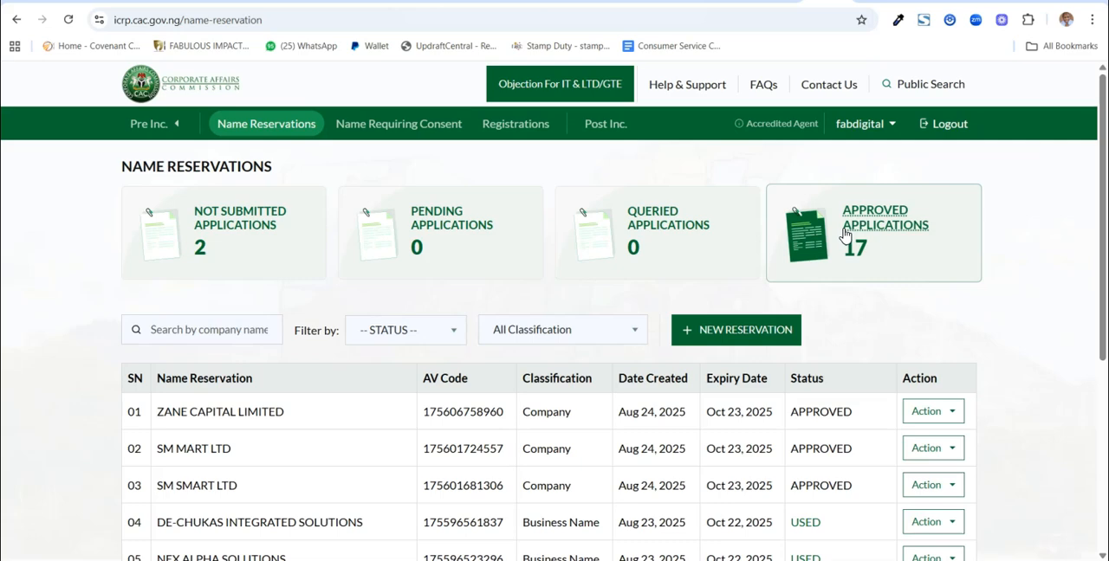
{"action": "scroll", "coordinate": [844, 233], "scroll_direction": "down", "scroll_amount": 1}
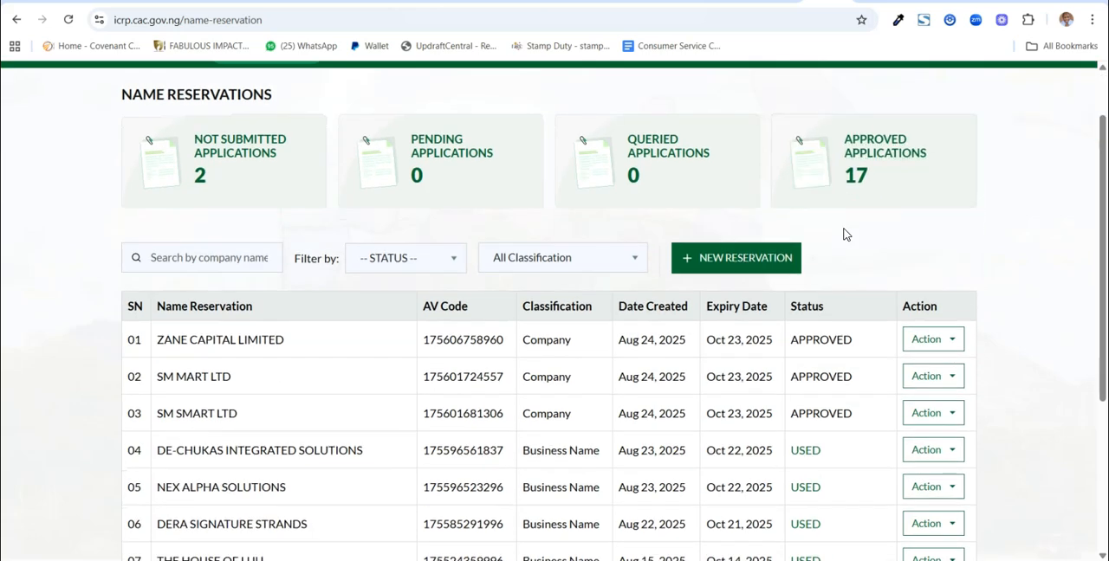
{"action": "scroll", "coordinate": [844, 233], "scroll_direction": "down", "scroll_amount": 3}
{"action": "scroll", "coordinate": [844, 232], "scroll_direction": "up", "scroll_amount": 4}
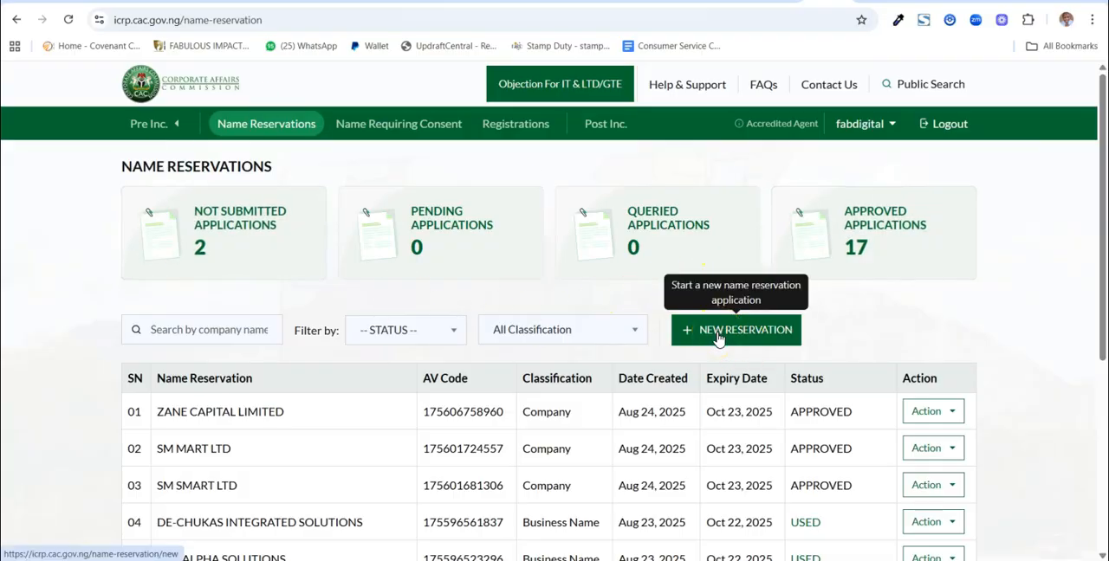
Start a new name reservation with the classification Business Name and the type Sole Proprietor, and continue to the company information
{"action": "left_click", "coordinate": [718, 339]}
{"action": "left_click", "coordinate": [299, 429]}
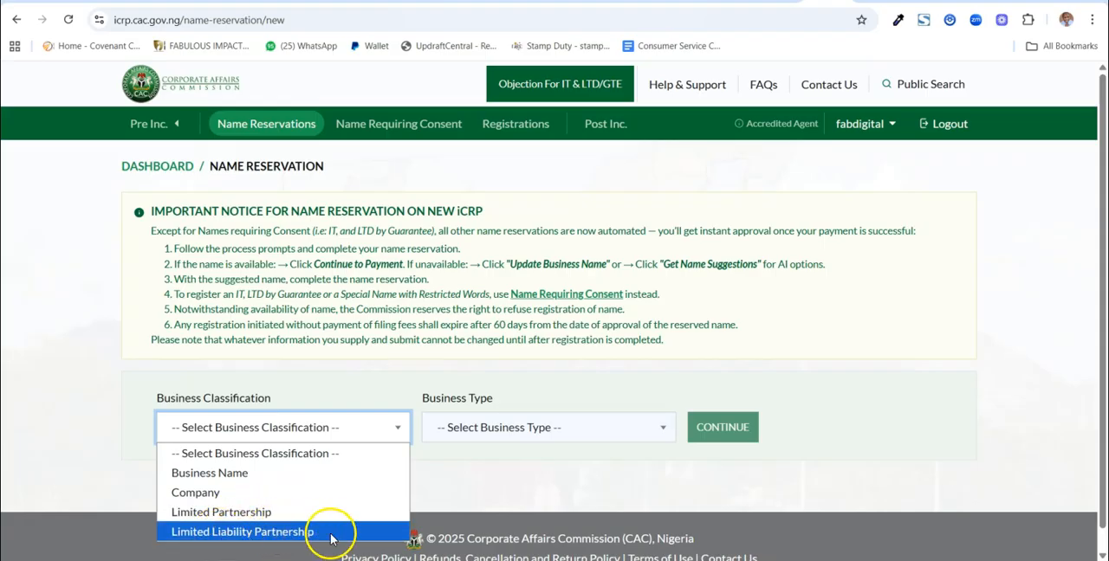
{"action": "left_click", "coordinate": [230, 472]}
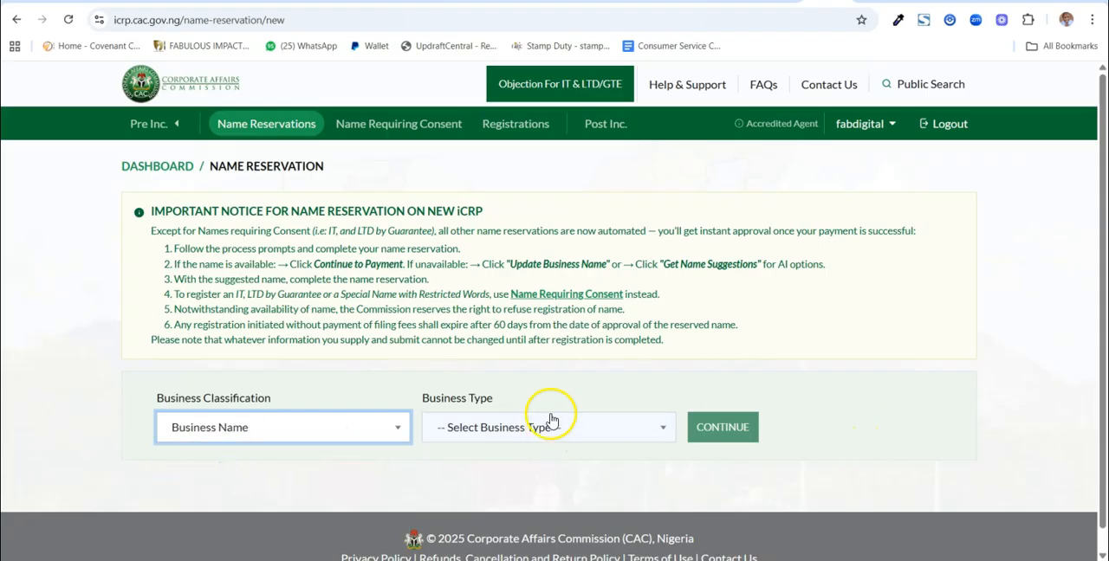
{"action": "left_click", "coordinate": [567, 435]}
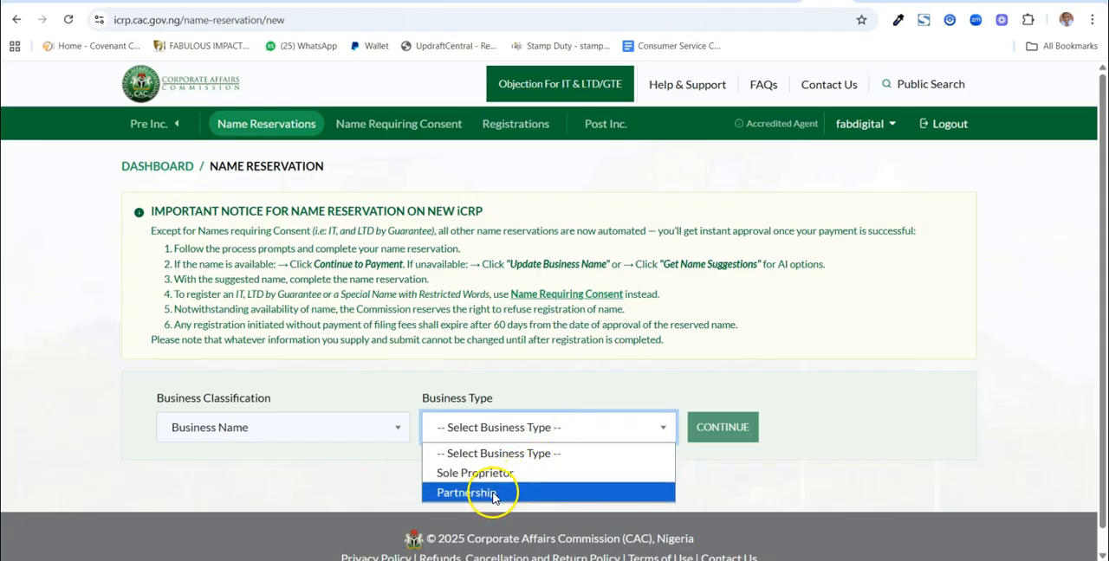
{"action": "left_click", "coordinate": [520, 473]}
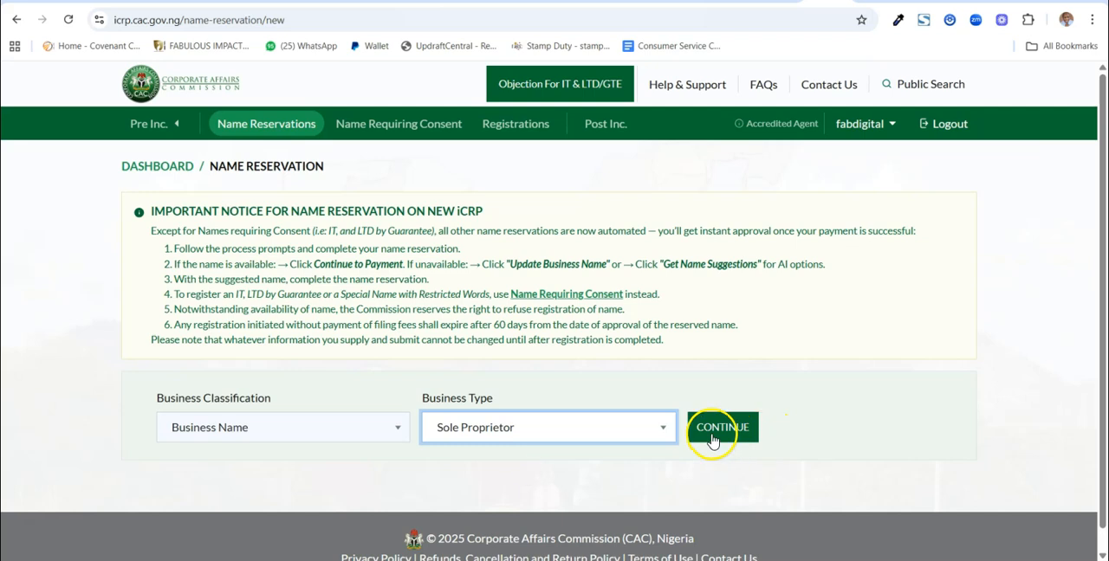
{"action": "left_click", "coordinate": [713, 428]}
Enter "Holand Farm" as the business name and set the nature of business category to Agriculture Forestry & Fishing
{"action": "scroll", "coordinate": [855, 334], "scroll_direction": "down", "scroll_amount": 3}
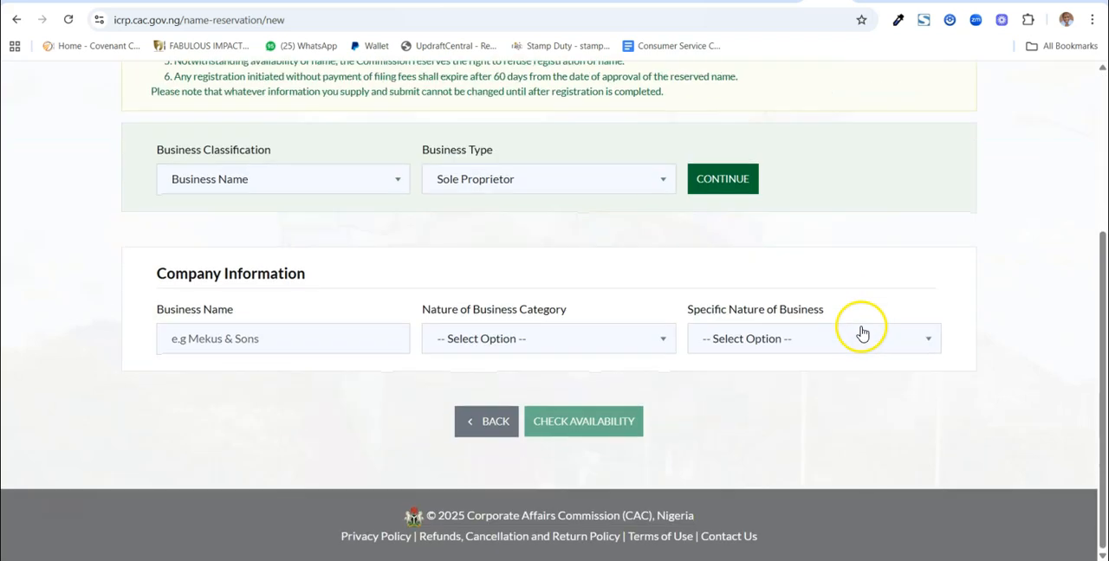
{"action": "left_click", "coordinate": [239, 334]}
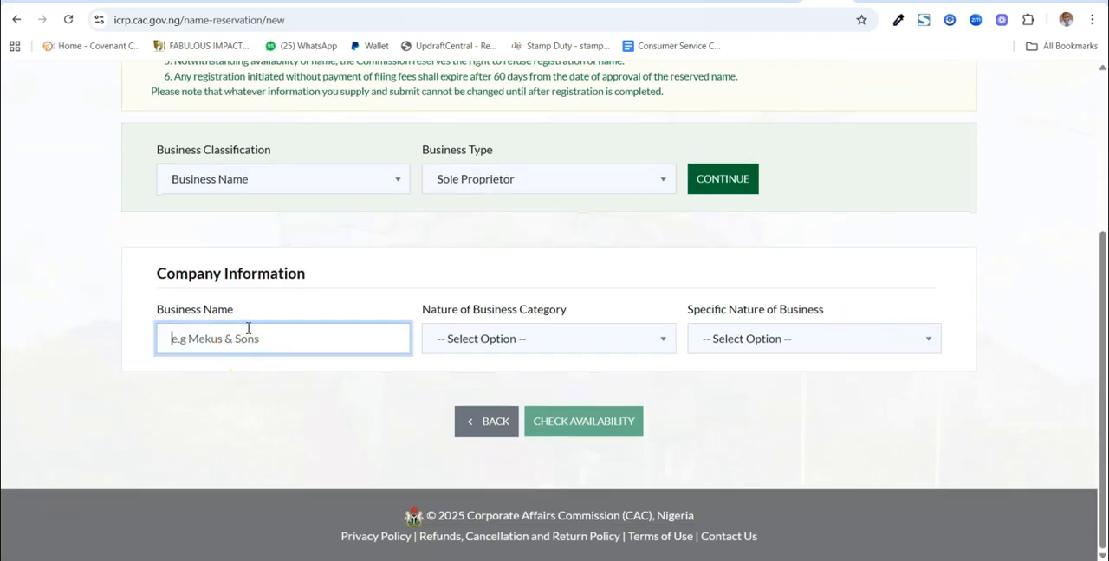
{"action": "type", "text": "Holand Farm"}
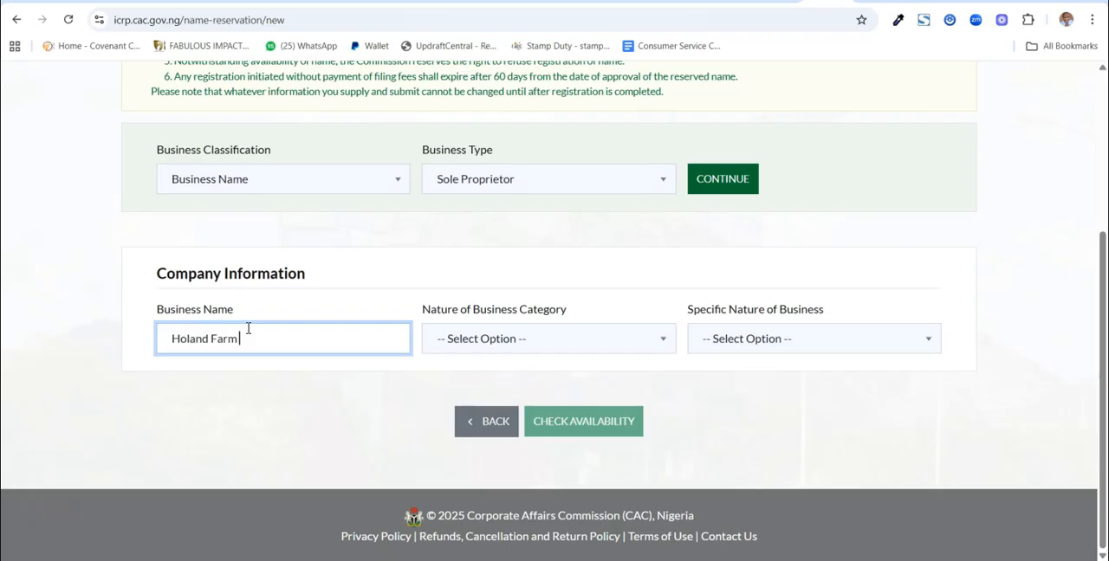
{"action": "left_click", "coordinate": [515, 338]}
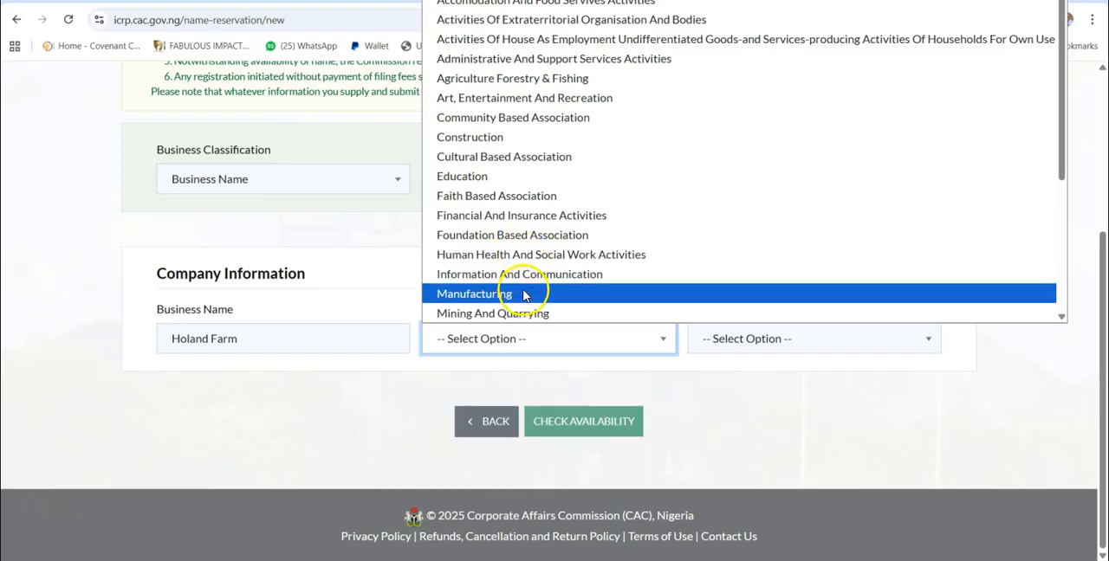
{"action": "scroll", "coordinate": [518, 260], "scroll_direction": "down", "scroll_amount": 3}
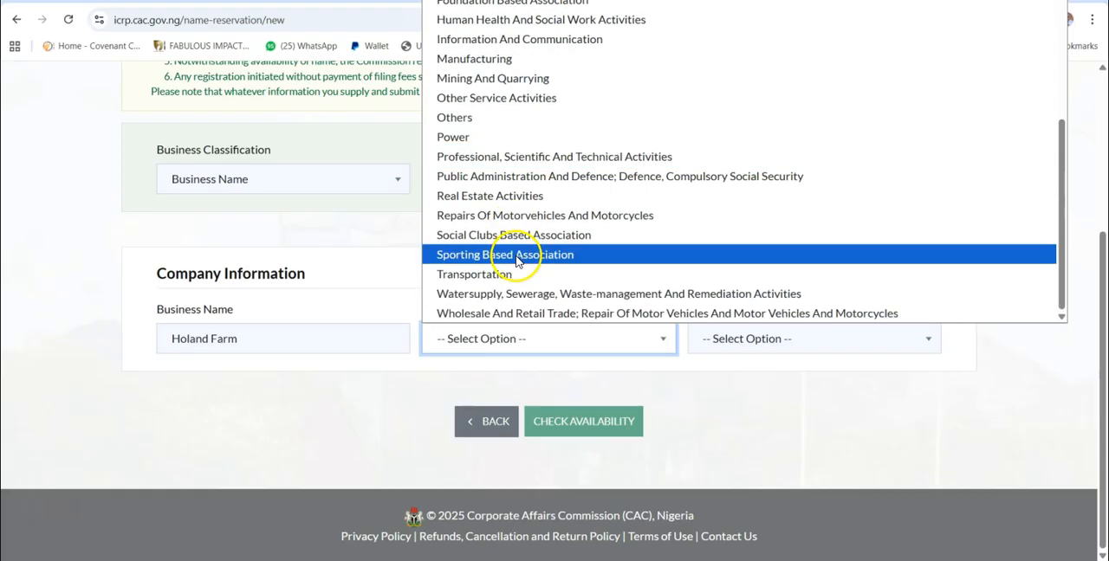
{"action": "scroll", "coordinate": [494, 153], "scroll_direction": "up", "scroll_amount": 3}
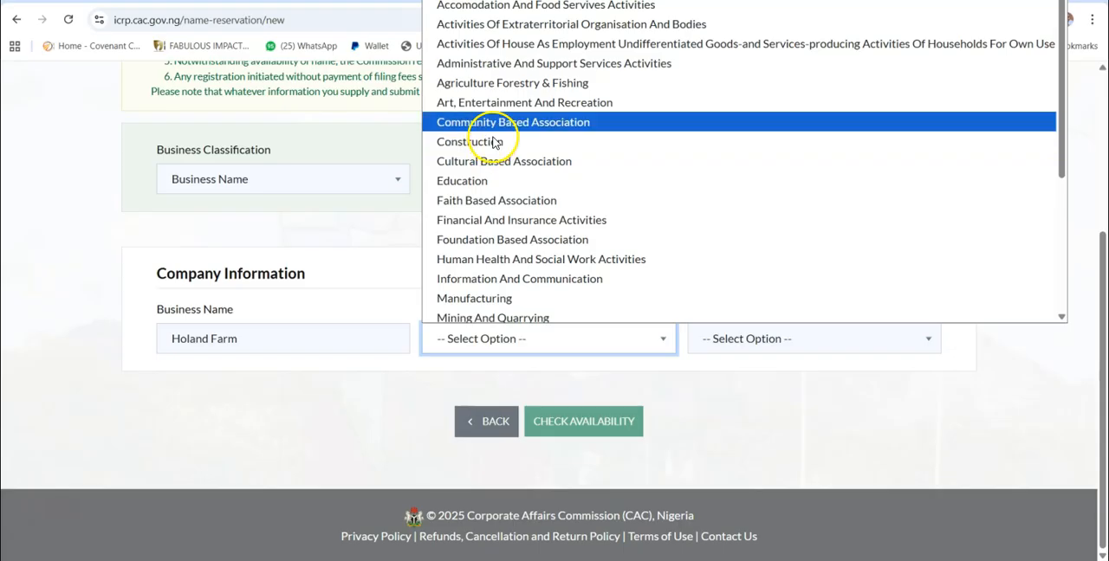
{"action": "left_click", "coordinate": [494, 82]}
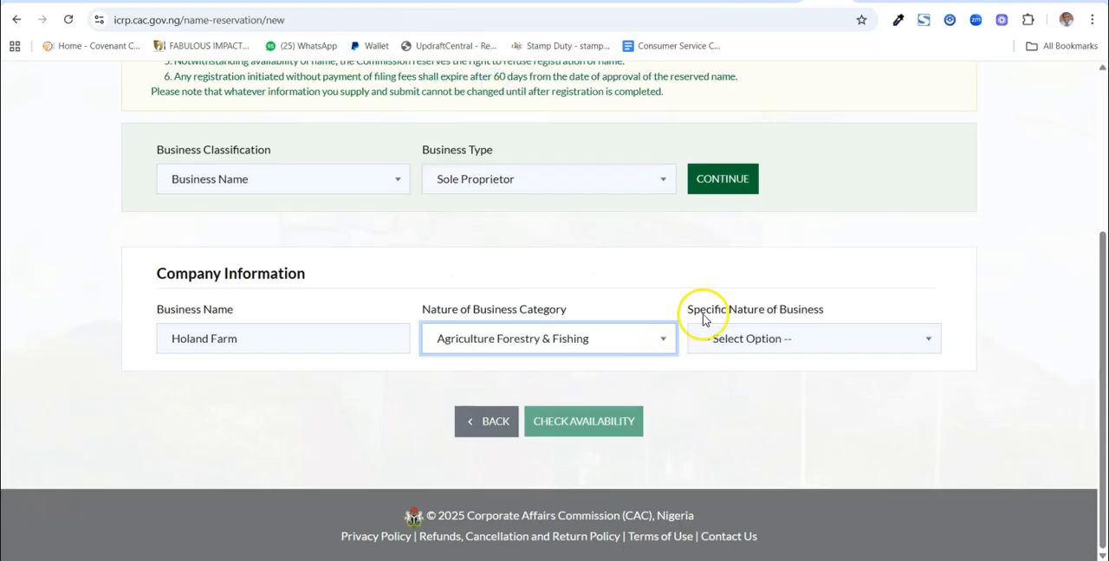
Set the specific nature of business to Honey Processing, check the proposed name's availability and read the response
{"action": "left_click", "coordinate": [759, 345]}
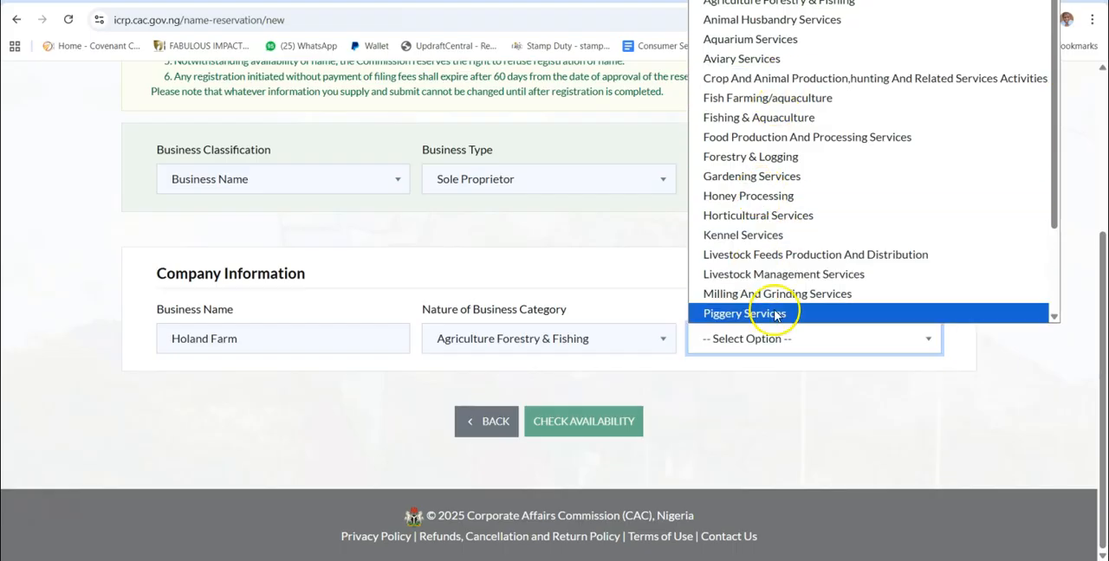
{"action": "left_click", "coordinate": [767, 416]}
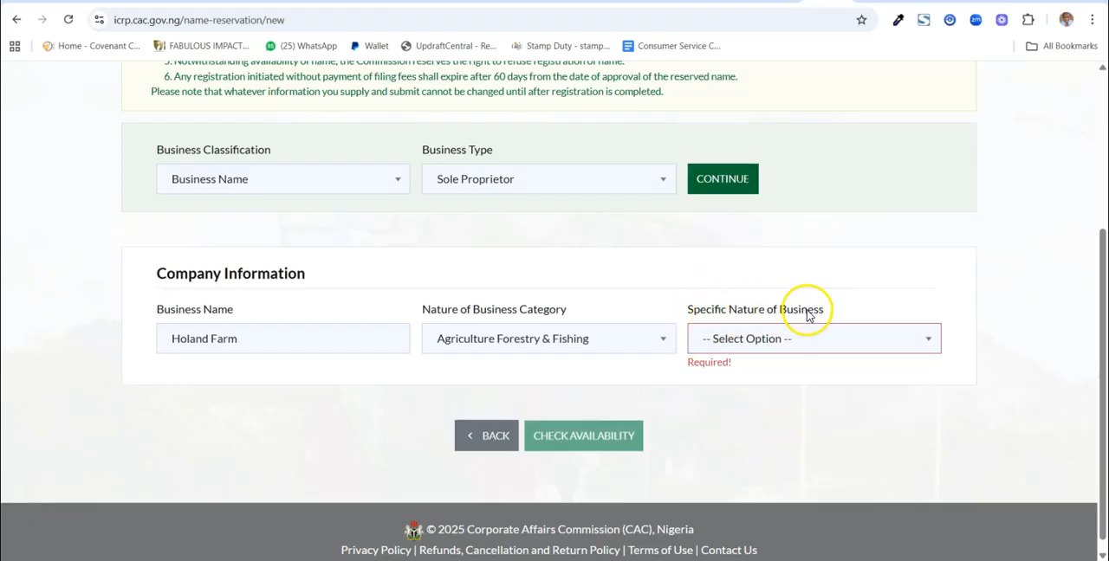
{"action": "left_click", "coordinate": [802, 347]}
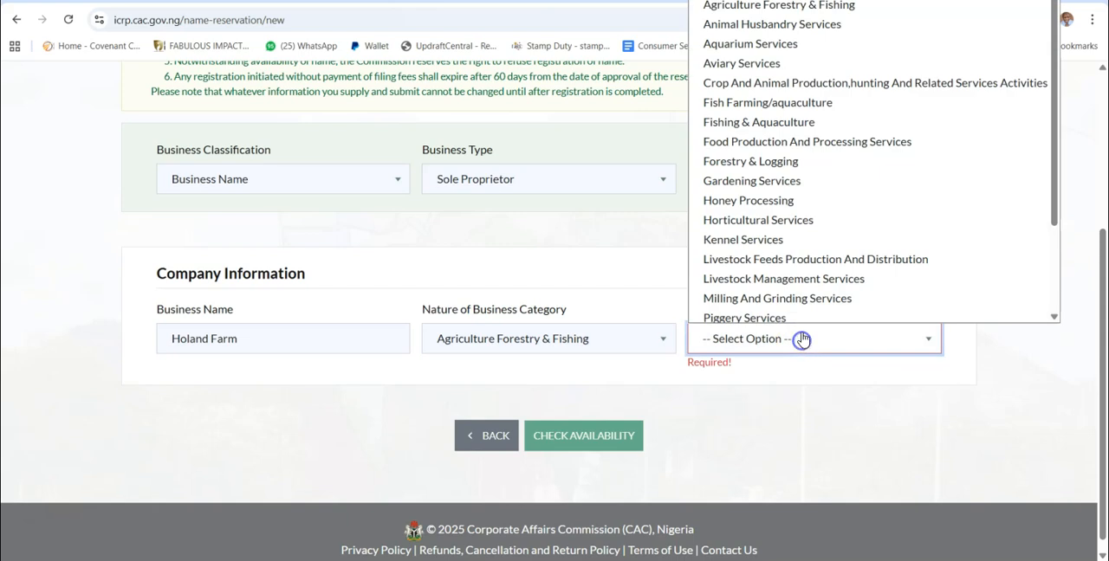
{"action": "scroll", "coordinate": [772, 251], "scroll_direction": "down", "scroll_amount": 1}
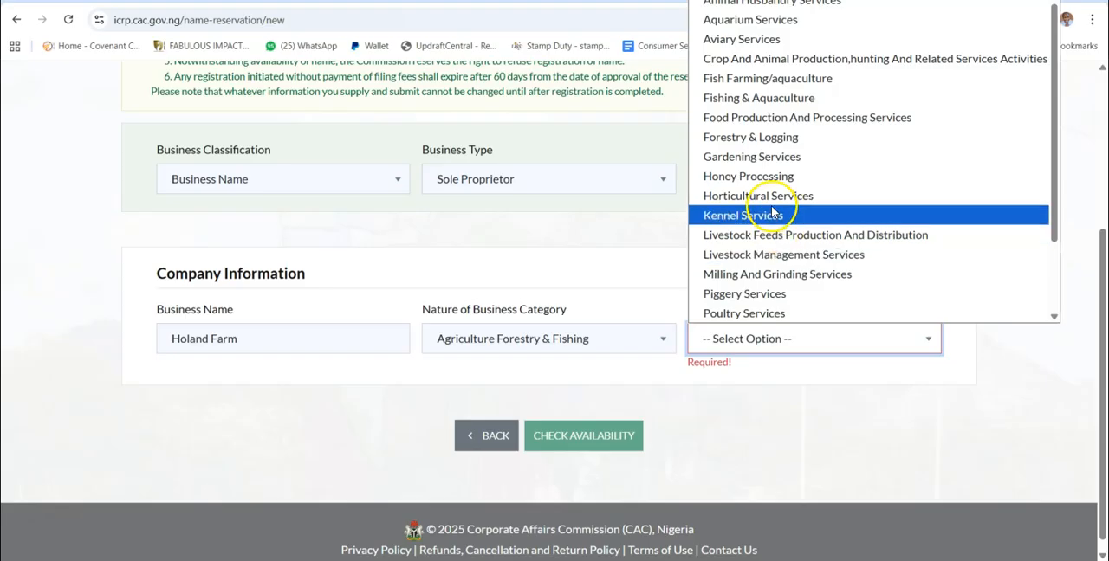
{"action": "left_click", "coordinate": [766, 177]}
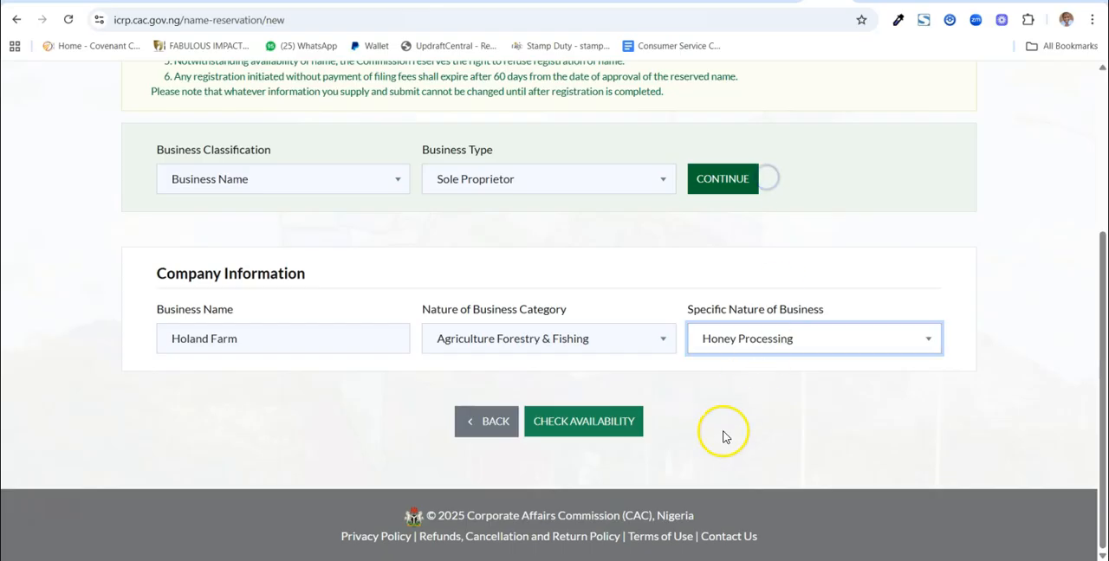
{"action": "left_click", "coordinate": [583, 424]}
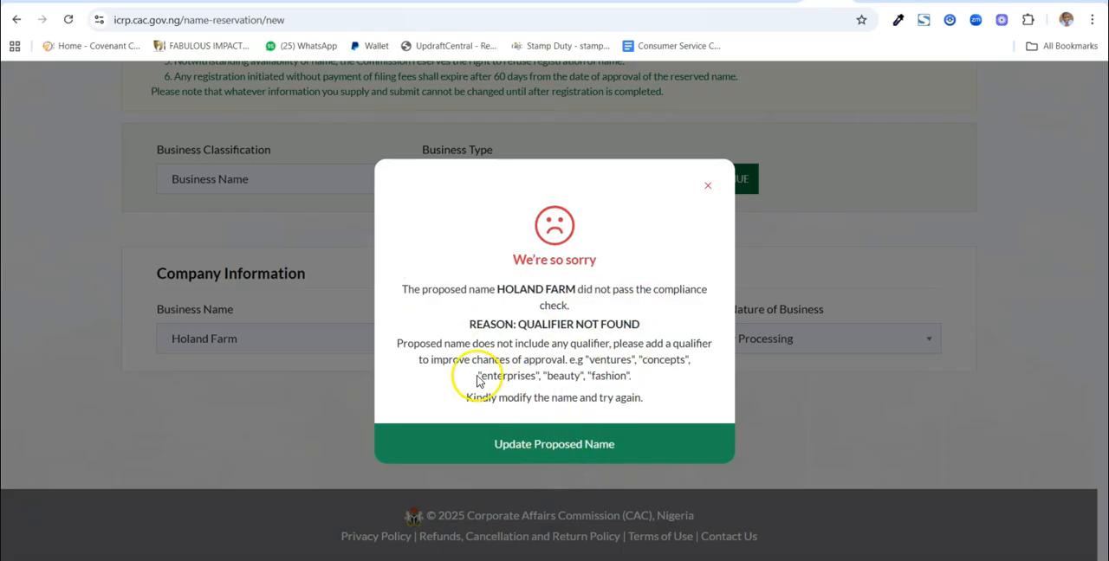
{"action": "left_click_drag", "start_coordinate": [478, 376], "coordinate": [563, 392]}
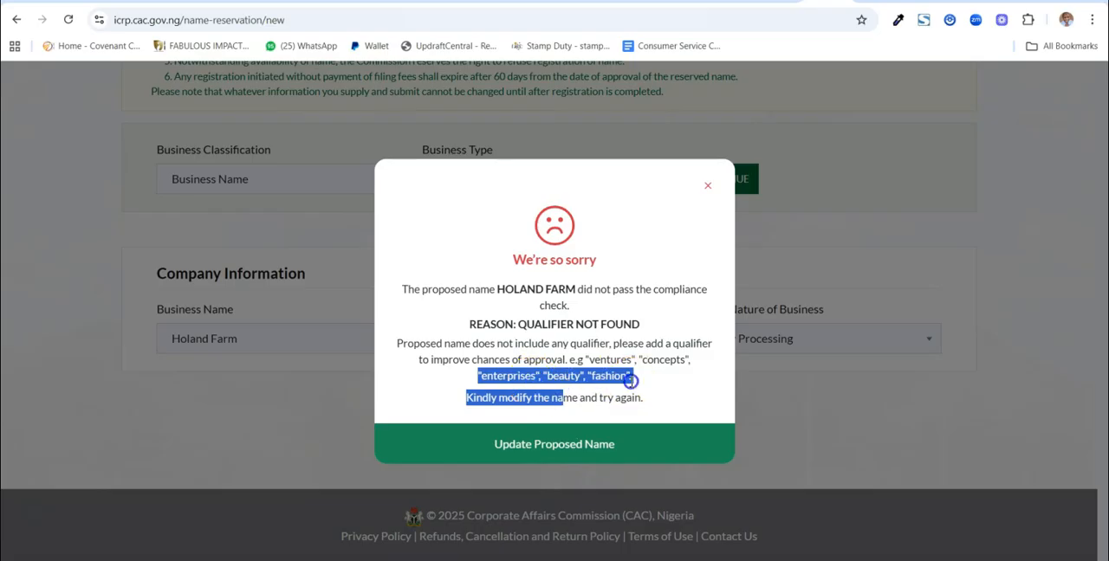
Return to the proposed name and change the business name to "Holand Global Farm"
{"action": "left_click", "coordinate": [656, 359]}
{"action": "left_click", "coordinate": [587, 445]}
{"action": "left_click", "coordinate": [279, 349]}
{"action": "left_click", "coordinate": [212, 339]}
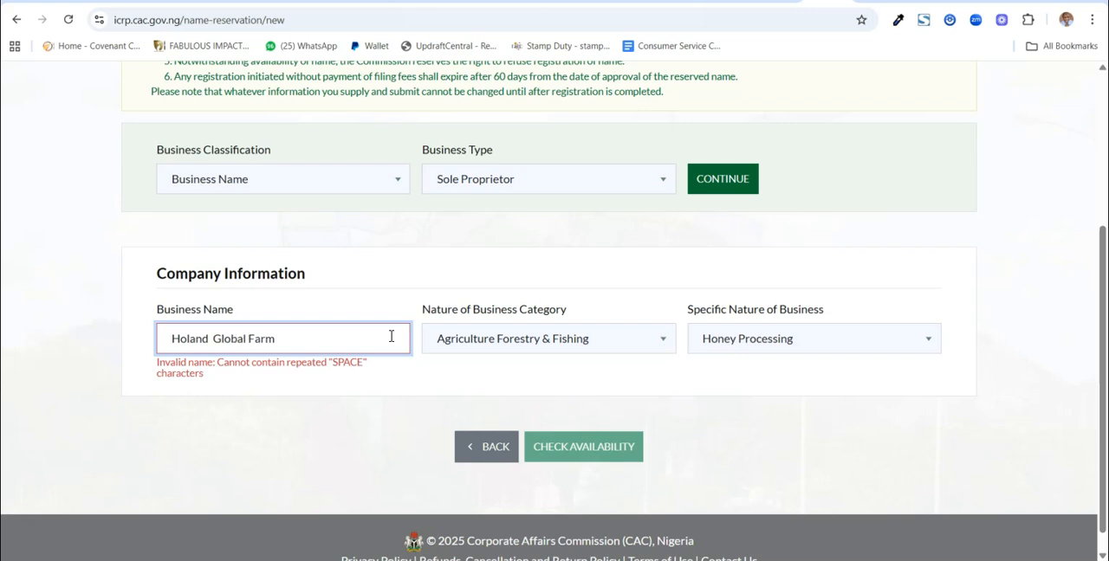
{"action": "left_click", "coordinate": [215, 339]}
{"action": "key", "text": "BackSpace"}
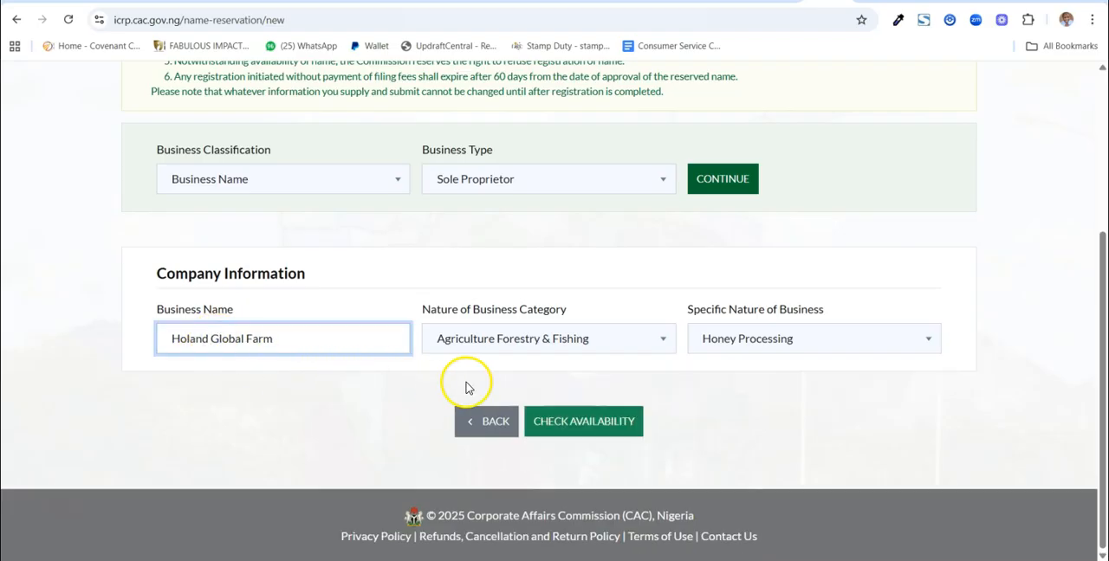
Check the availability of the revised business name and continue with it
{"action": "left_click", "coordinate": [564, 422]}
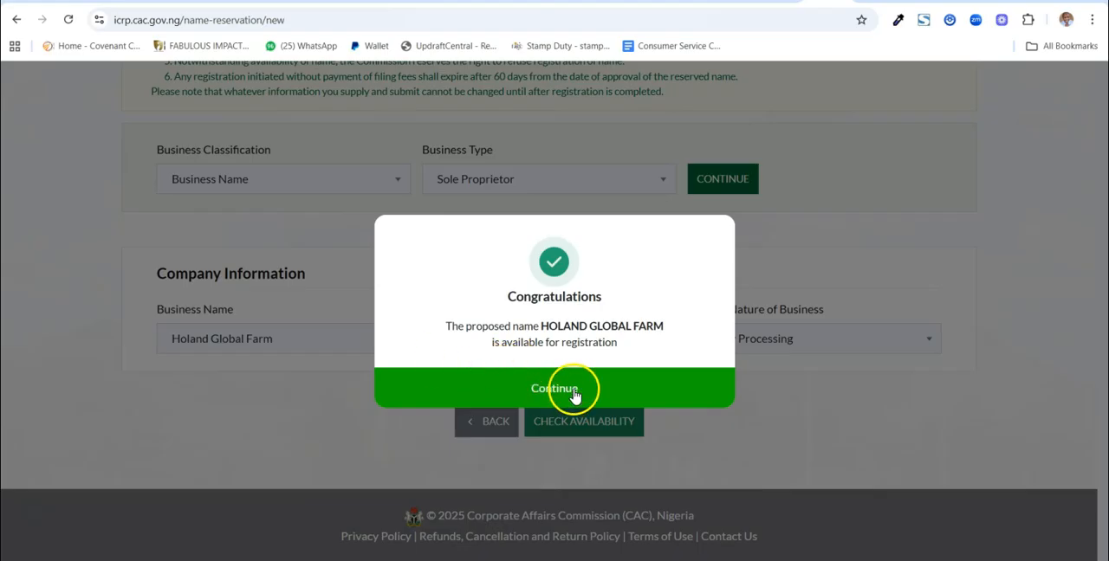
{"action": "left_click", "coordinate": [785, 404]}
{"action": "left_click", "coordinate": [595, 398]}
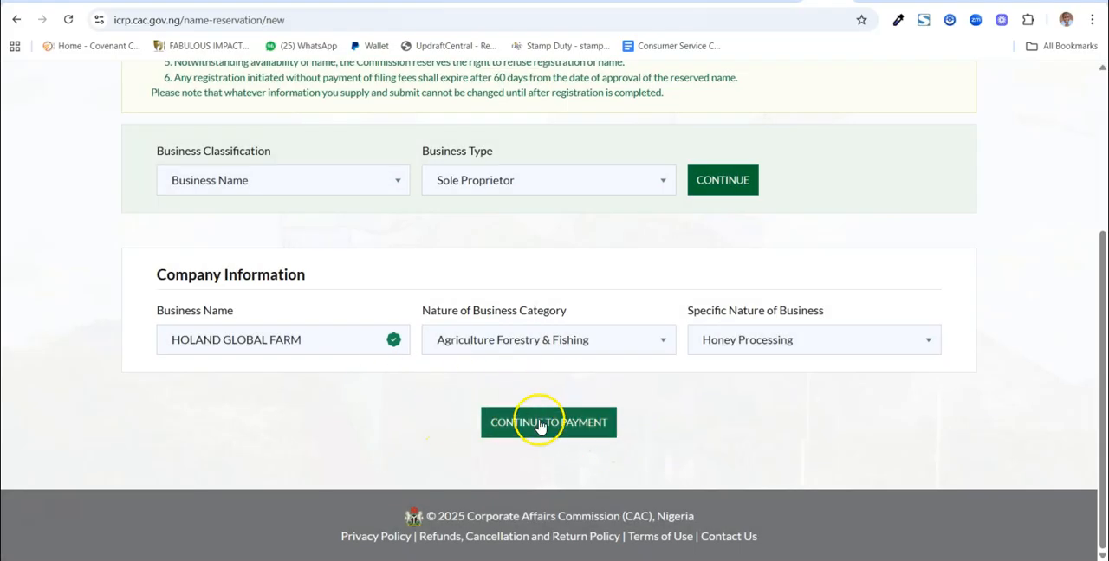
Change the reservation's business classification to Company and look through the business types offered for it
{"action": "scroll", "coordinate": [685, 433], "scroll_direction": "up", "scroll_amount": 1}
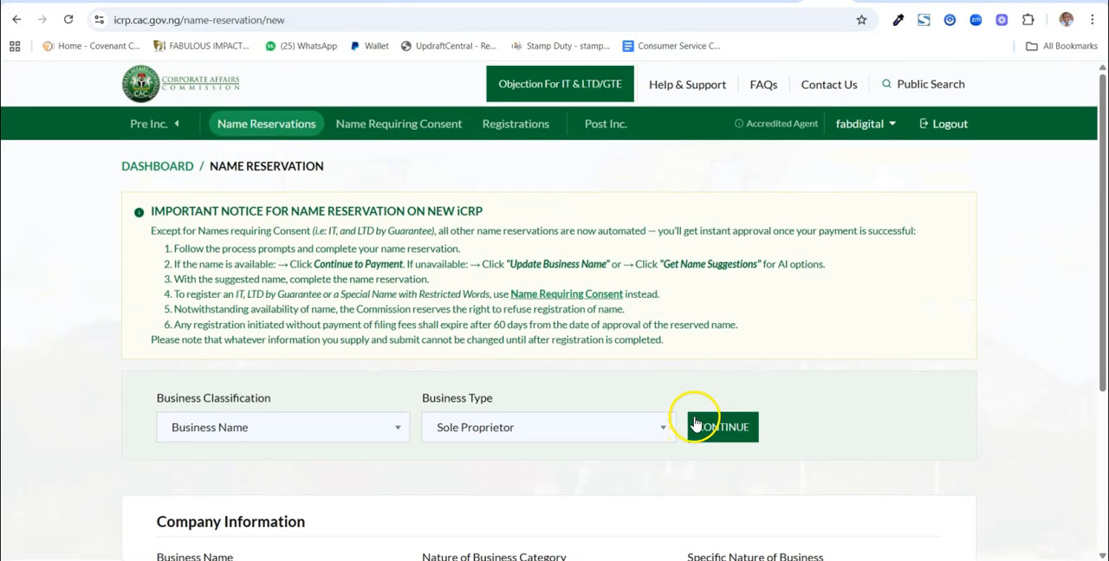
{"action": "left_click", "coordinate": [364, 437]}
{"action": "left_click", "coordinate": [326, 490]}
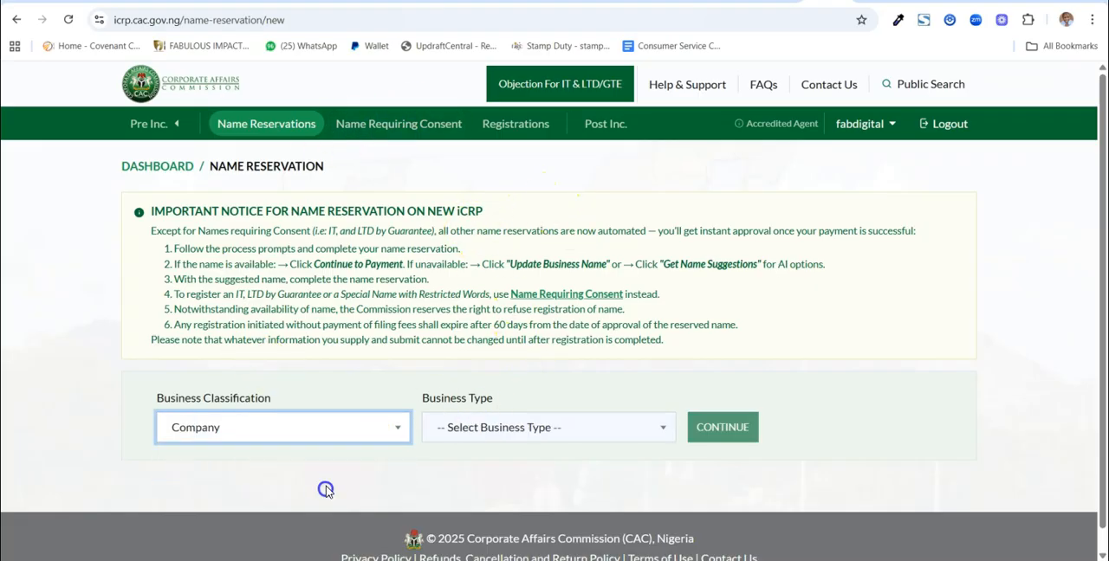
{"action": "left_click", "coordinate": [484, 433]}
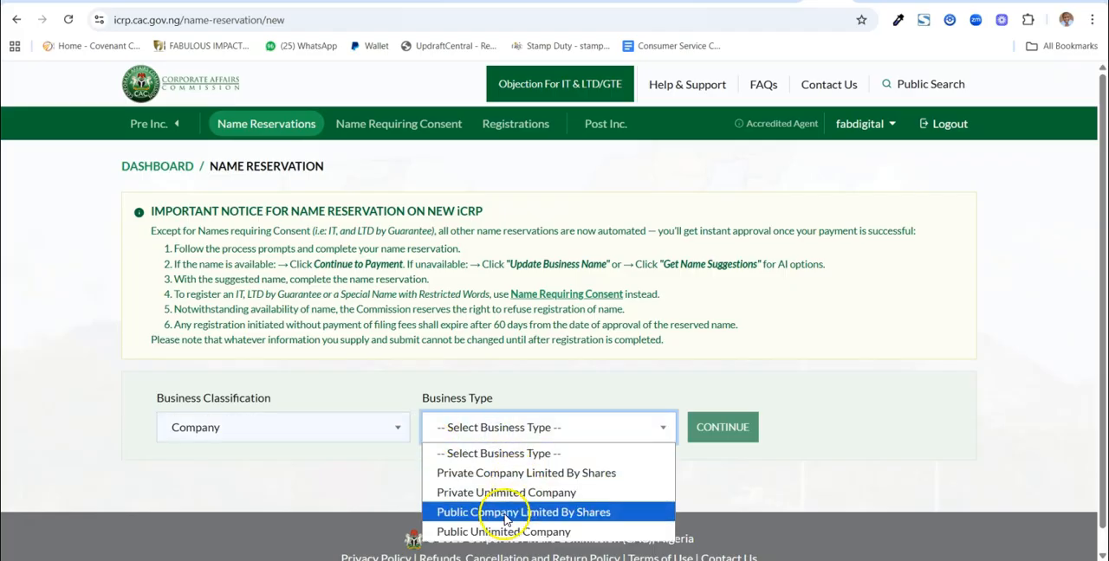
{"action": "left_click", "coordinate": [510, 296]}
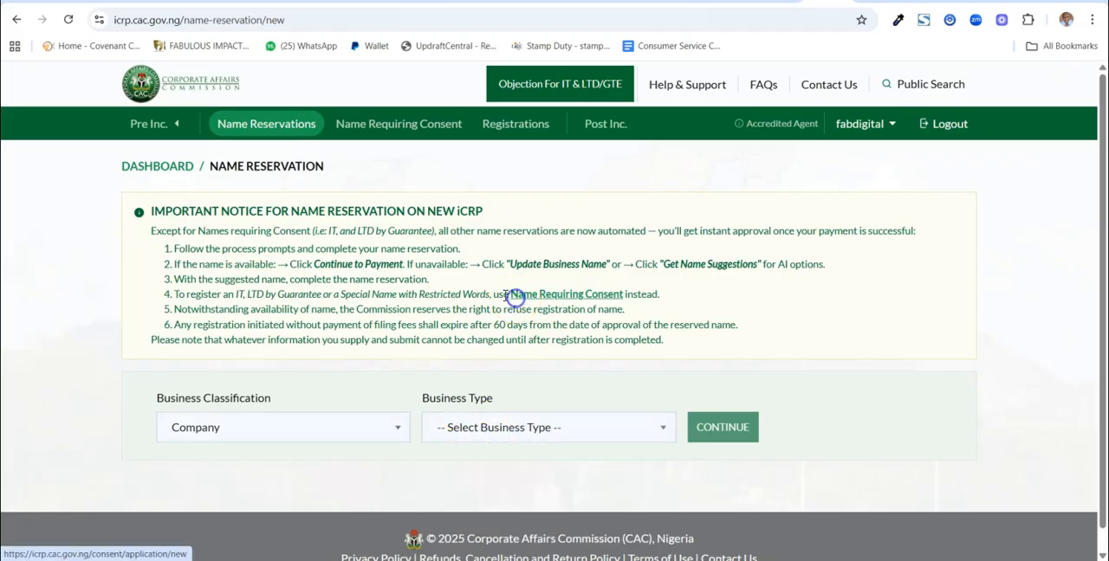
Bring up the Name Requiring Consent applications, look through the list and start a new consent application
{"action": "left_click", "coordinate": [395, 127]}
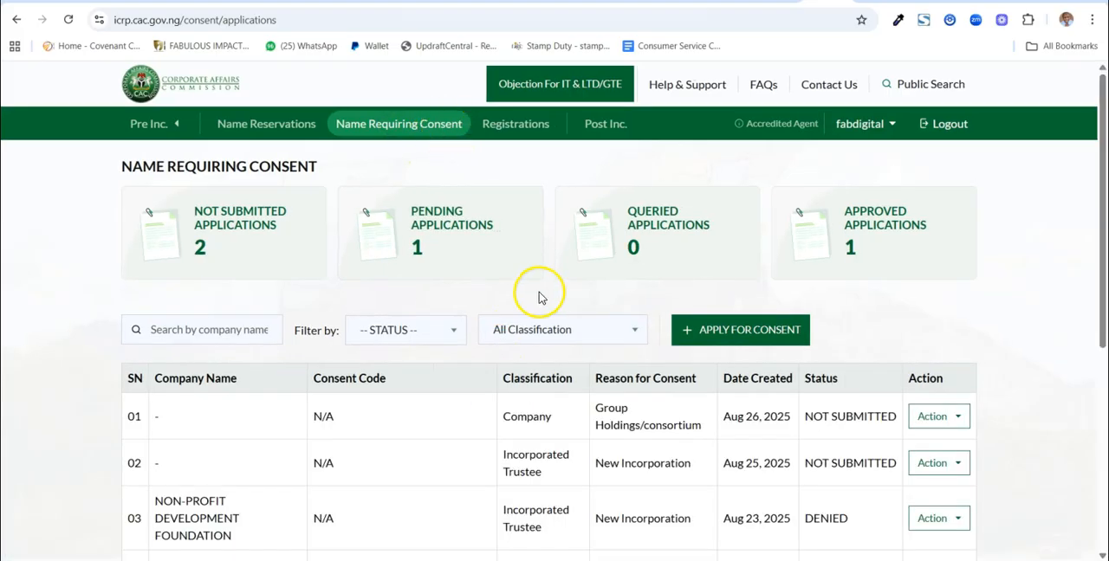
{"action": "scroll", "coordinate": [539, 297], "scroll_direction": "down", "scroll_amount": 2}
{"action": "scroll", "coordinate": [554, 290], "scroll_direction": "up", "scroll_amount": 2}
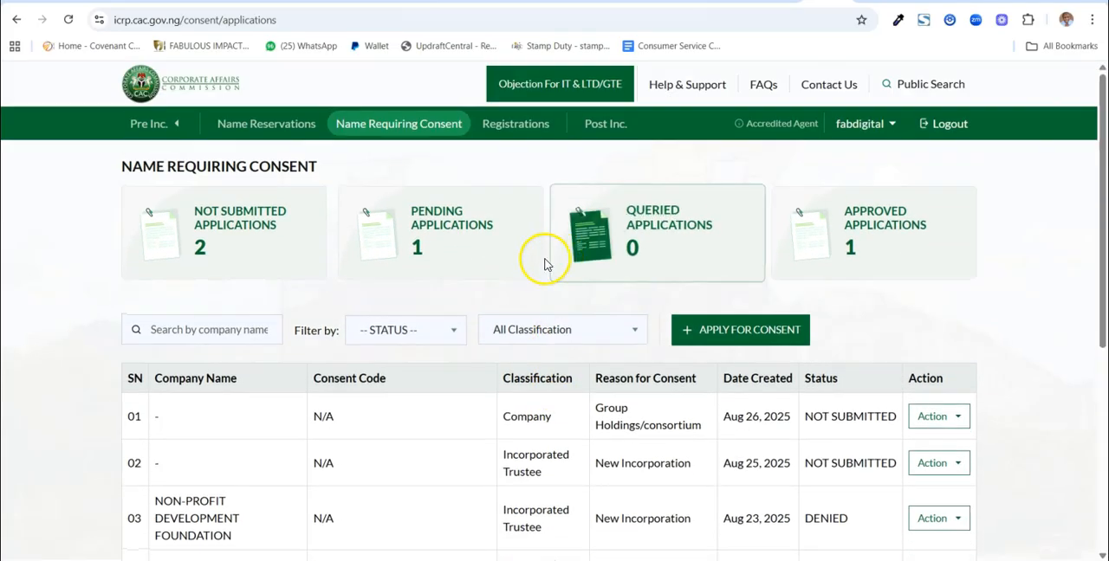
{"action": "left_click", "coordinate": [771, 338]}
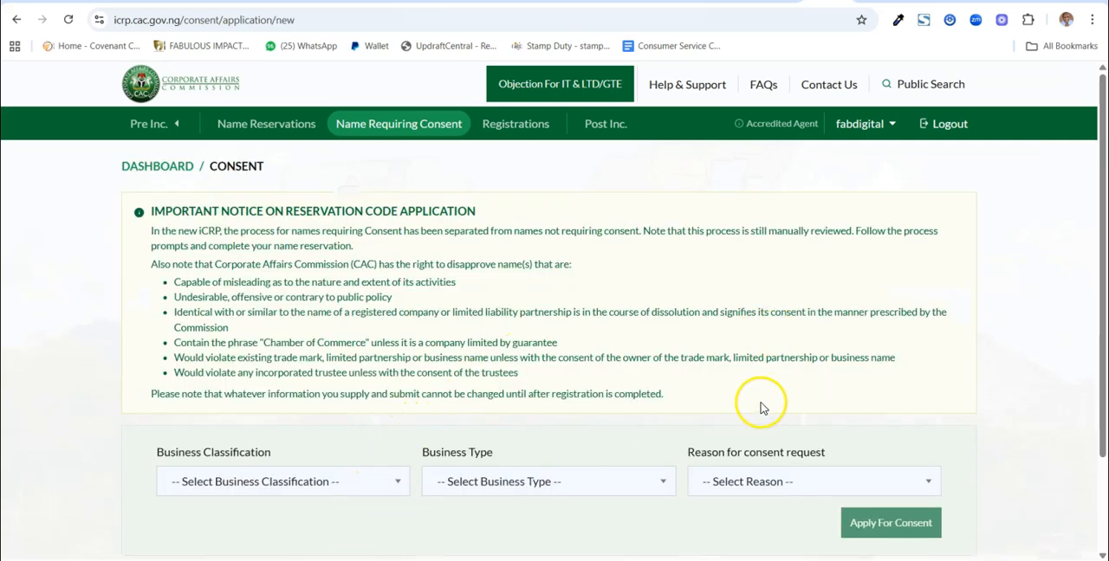
Set the consent application's business classification to Company and its business type to Private Company Limited By Shares
{"action": "scroll", "coordinate": [770, 472], "scroll_direction": "down", "scroll_amount": 2}
{"action": "left_click", "coordinate": [383, 365]}
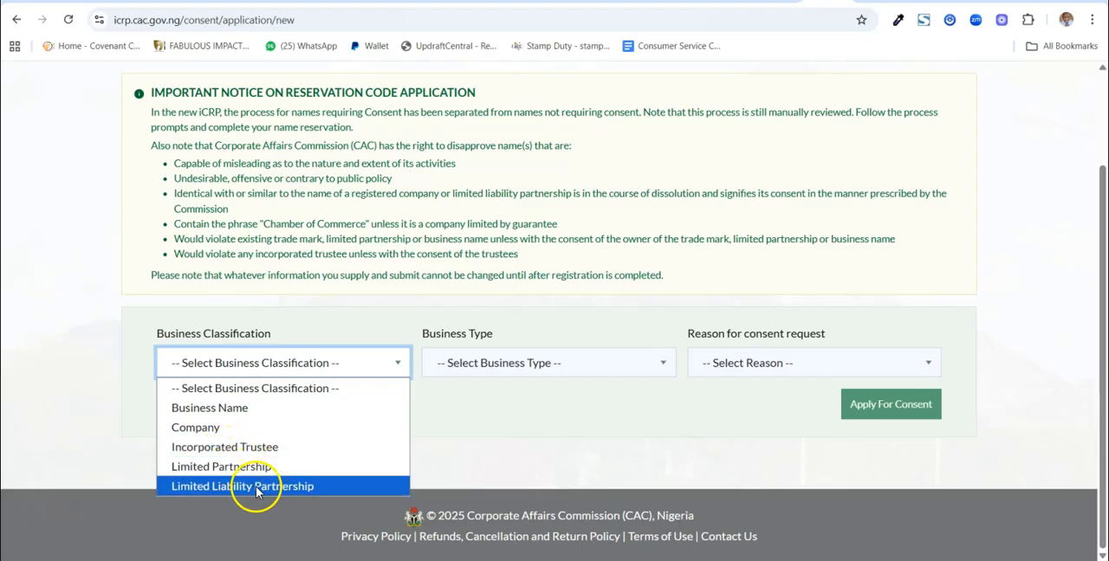
{"action": "left_click", "coordinate": [217, 431]}
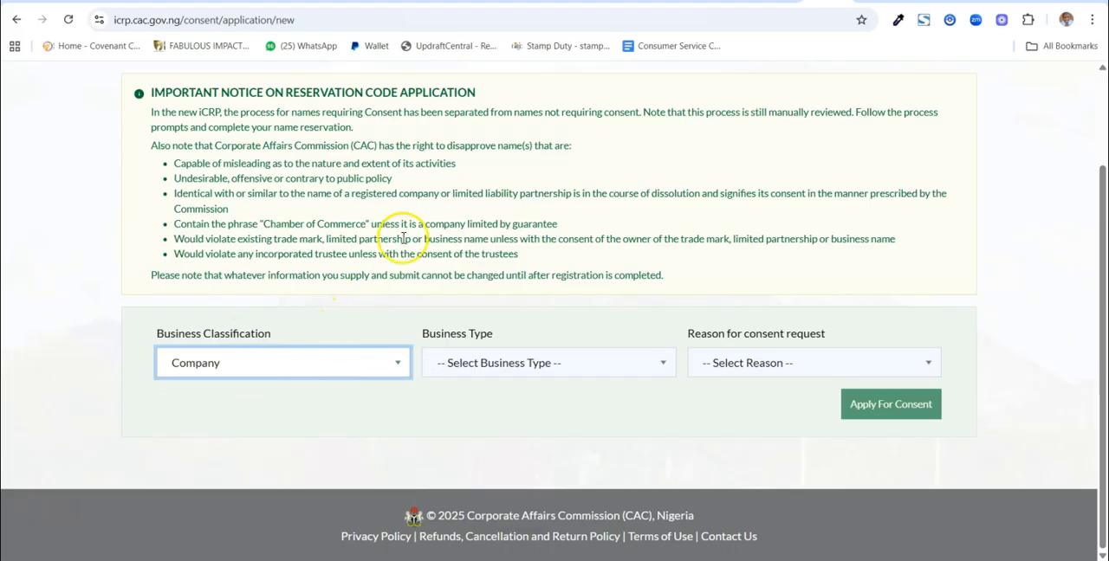
{"action": "left_click", "coordinate": [579, 370]}
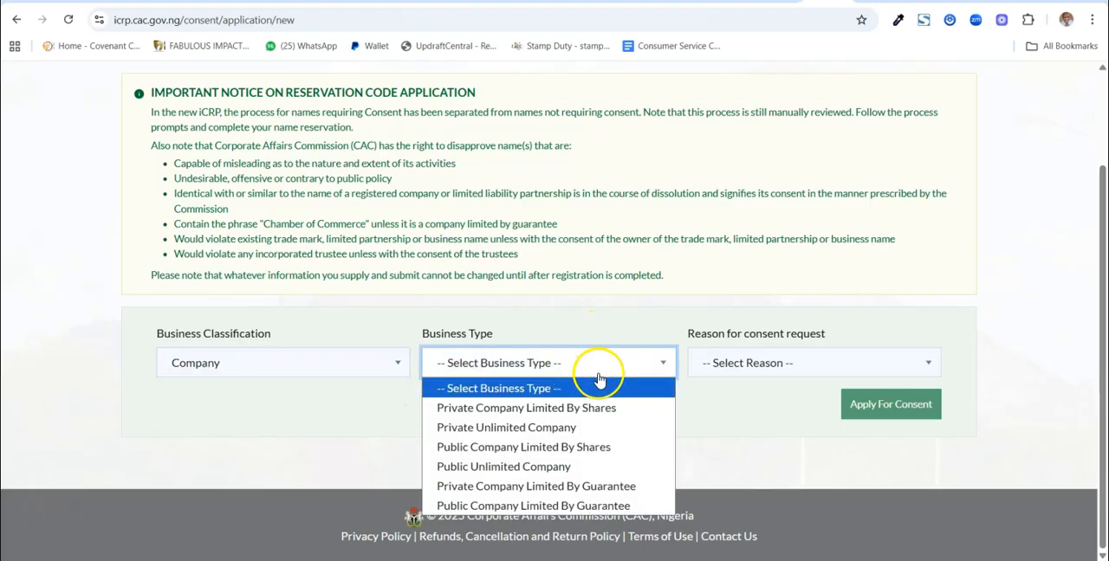
{"action": "left_click", "coordinate": [677, 444]}
{"action": "scroll", "coordinate": [650, 440], "scroll_direction": "up", "scroll_amount": 1}
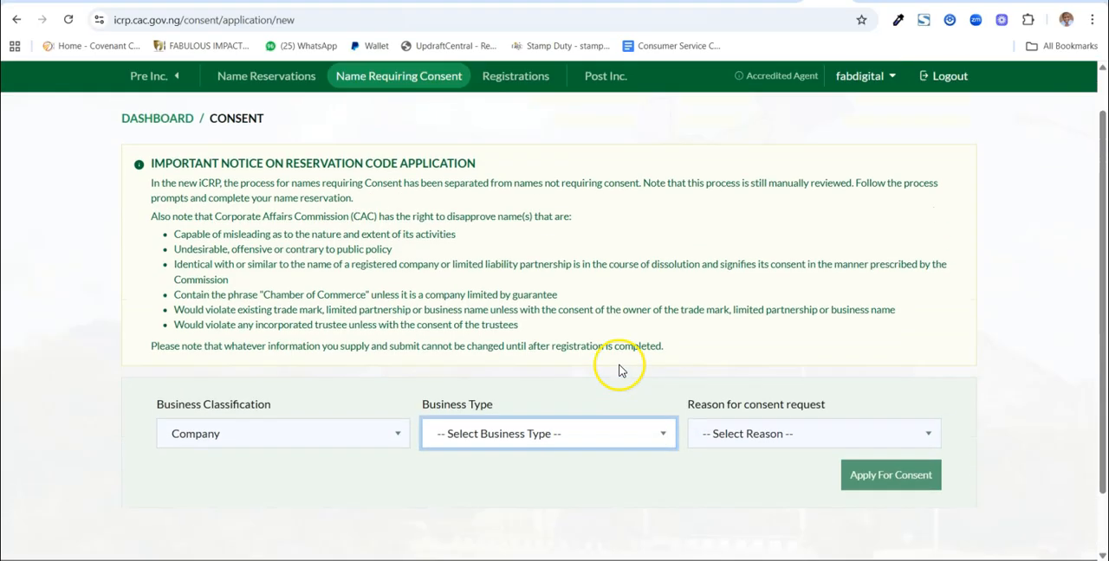
{"action": "scroll", "coordinate": [607, 390], "scroll_direction": "down", "scroll_amount": 1}
{"action": "left_click", "coordinate": [592, 376]}
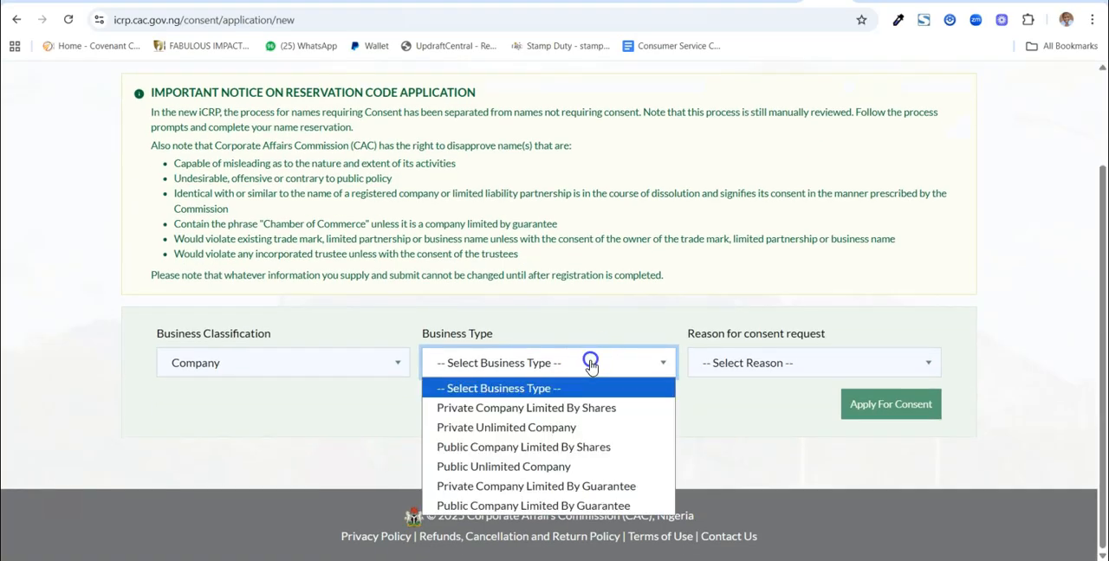
{"action": "left_click", "coordinate": [565, 408]}
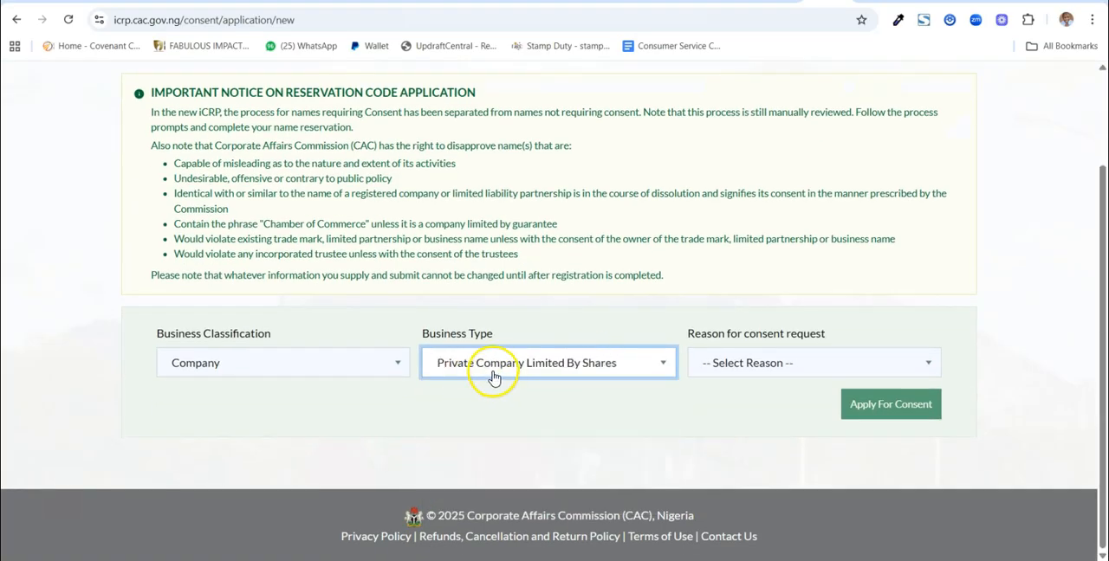
Set the reason for the consent request to Registration Of Business Name As Limited and examine the company search
{"action": "left_click", "coordinate": [768, 368]}
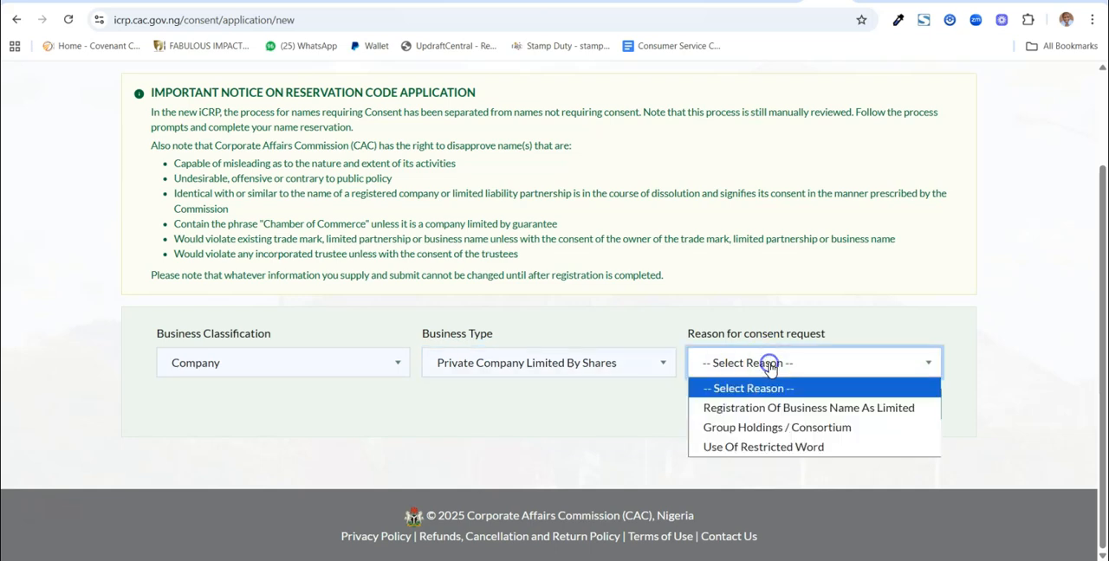
{"action": "left_click", "coordinate": [746, 409]}
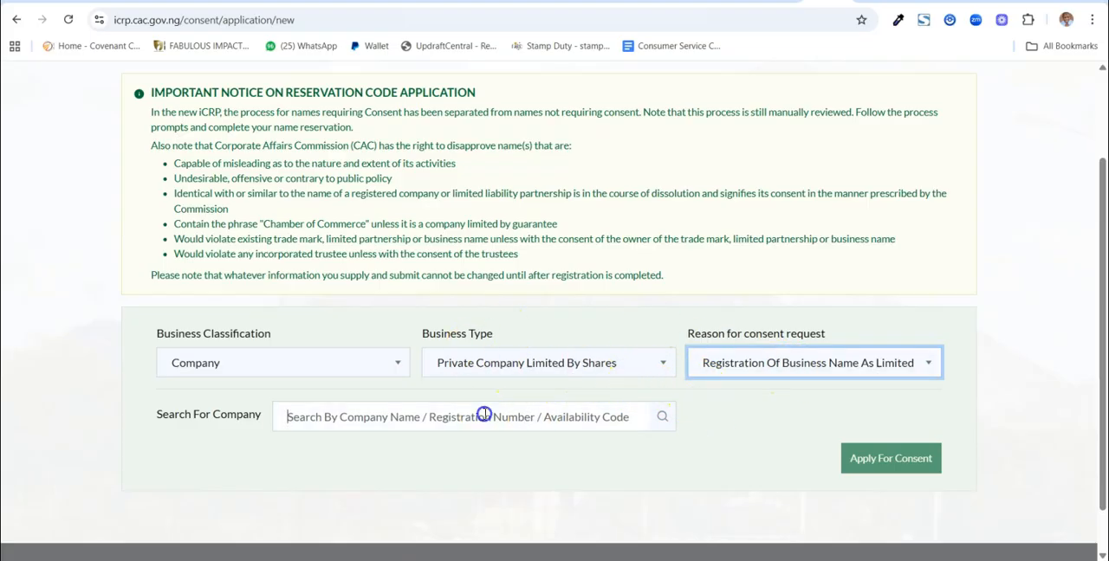
{"action": "left_click", "coordinate": [893, 459]}
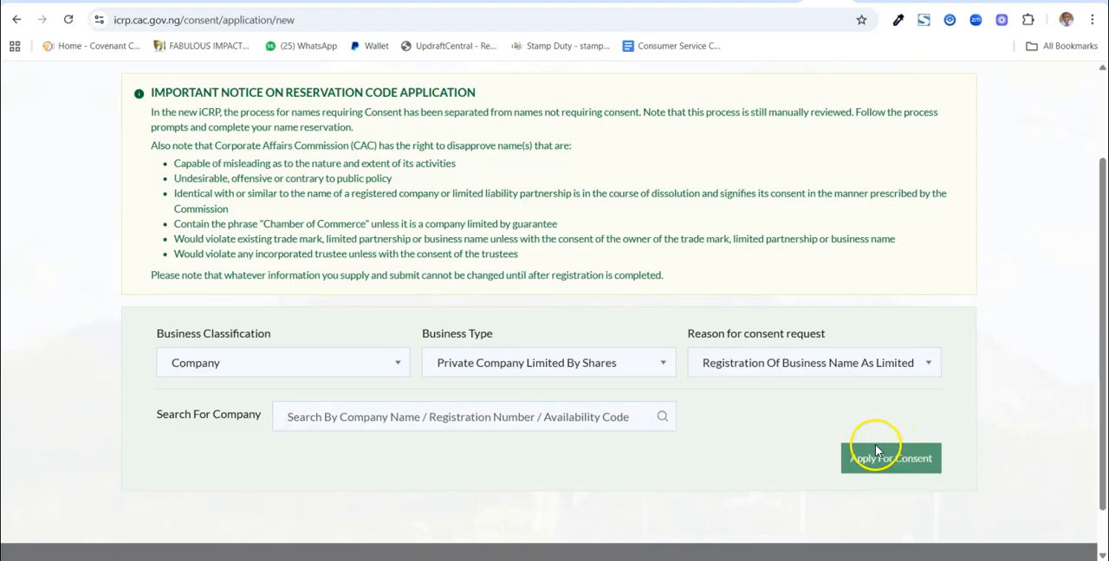
{"action": "scroll", "coordinate": [874, 442], "scroll_direction": "up", "scroll_amount": 2}
{"action": "scroll", "coordinate": [874, 446], "scroll_direction": "down", "scroll_amount": 3}
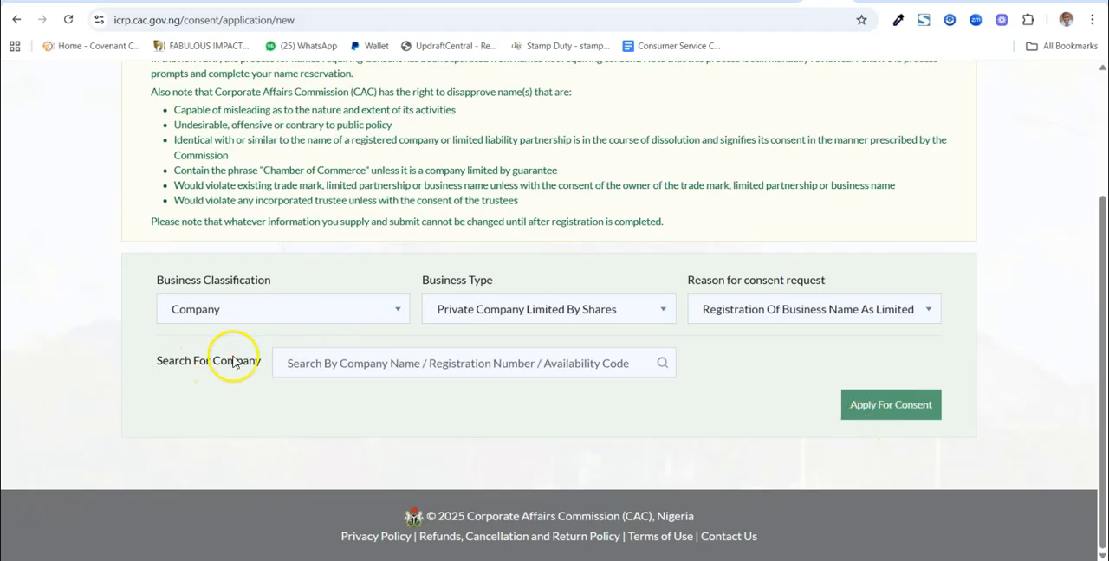
{"action": "left_click", "coordinate": [330, 361]}
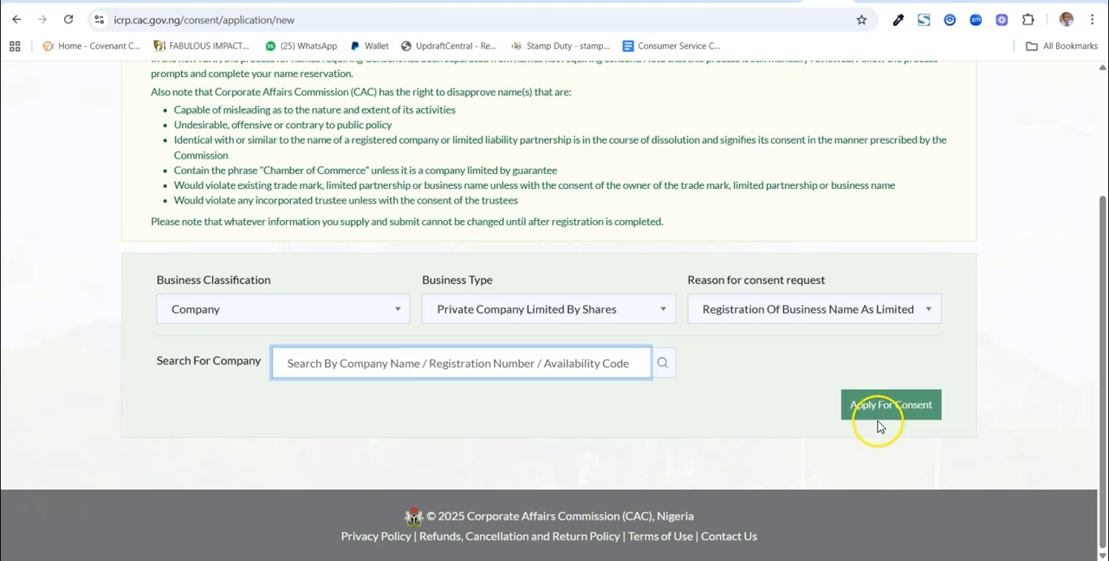
Bring up the Registrations page and look through the list of registrations and their statuses
{"action": "scroll", "coordinate": [877, 426], "scroll_direction": "up", "scroll_amount": 3}
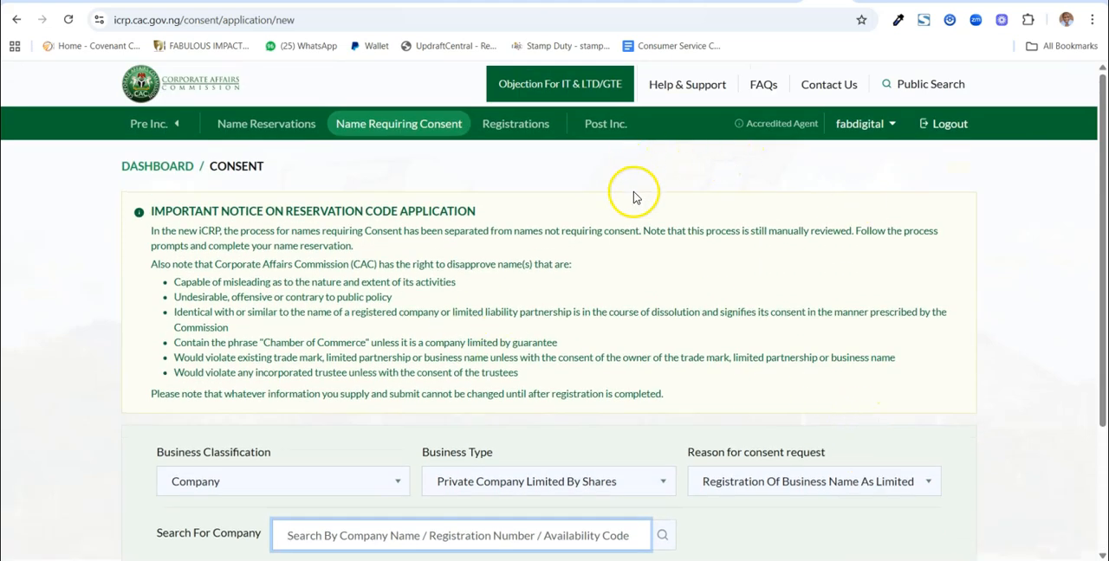
{"action": "left_click", "coordinate": [515, 125]}
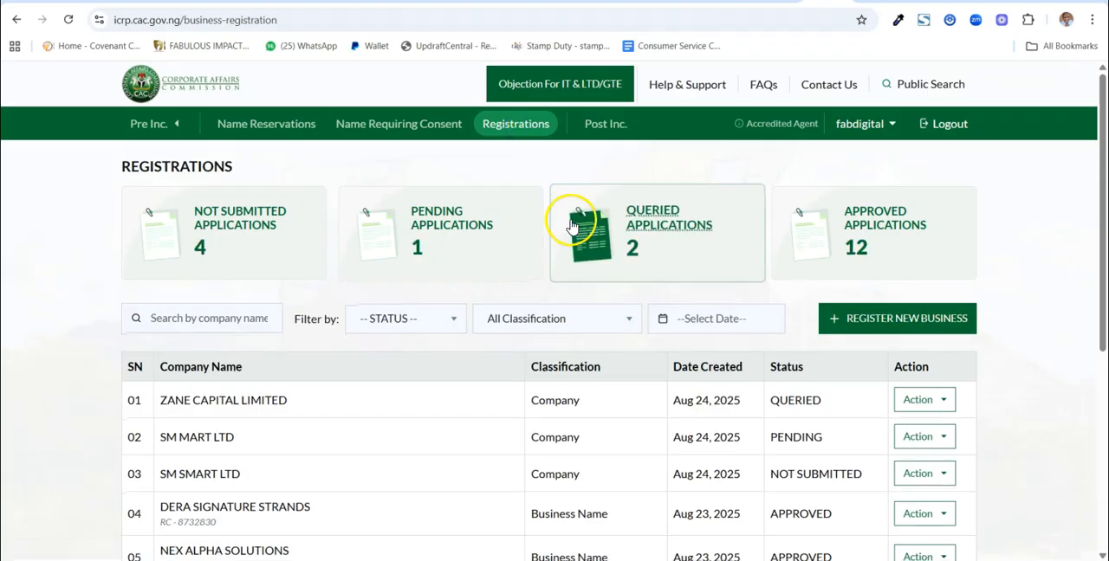
{"action": "scroll", "coordinate": [570, 230], "scroll_direction": "down", "scroll_amount": 1}
{"action": "scroll", "coordinate": [570, 231], "scroll_direction": "up", "scroll_amount": 1}
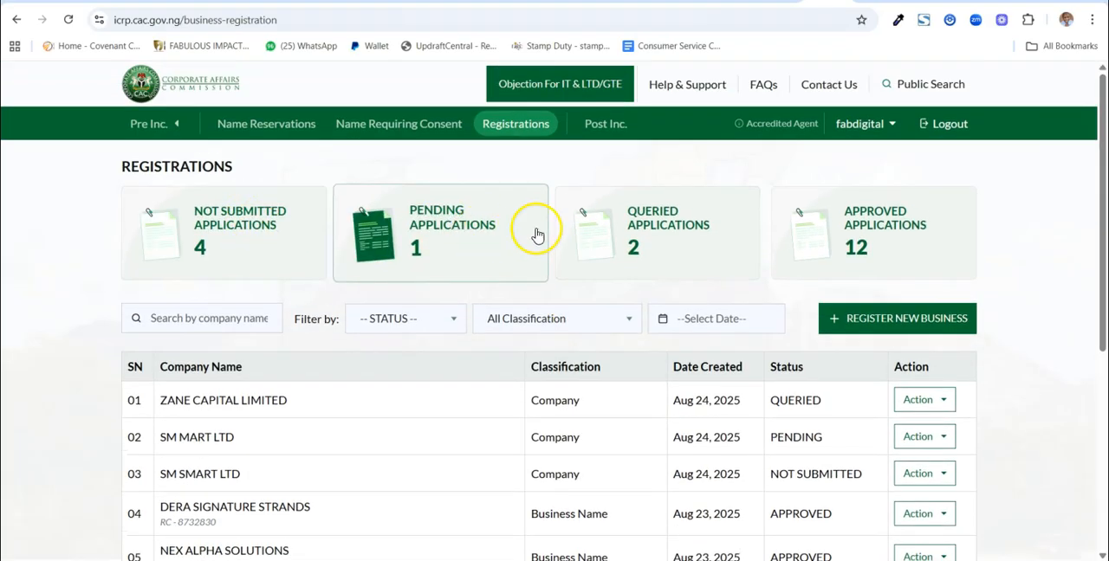
{"action": "scroll", "coordinate": [924, 245], "scroll_direction": "down", "scroll_amount": 3}
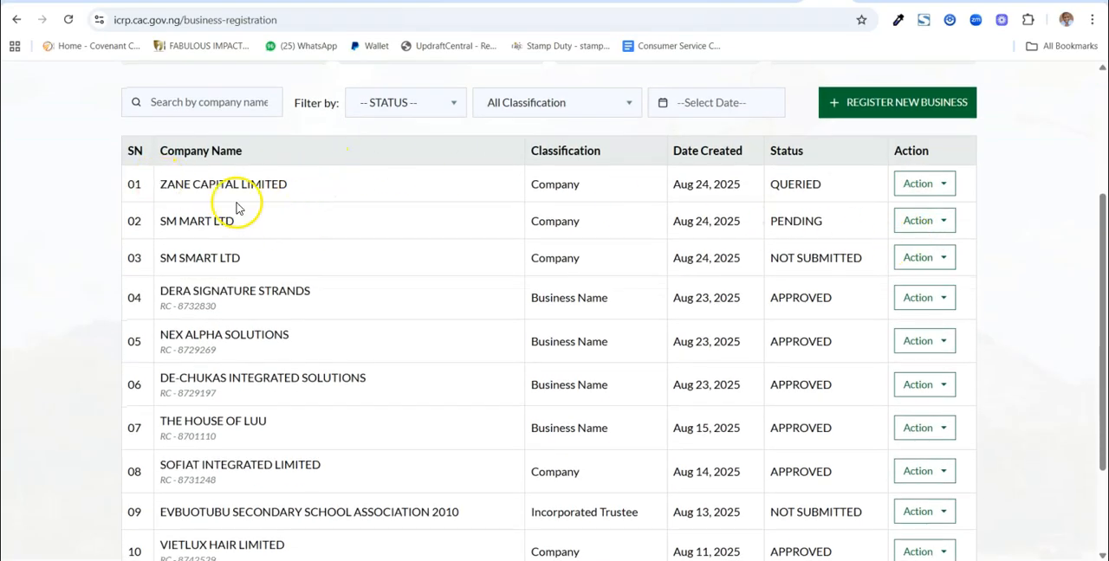
{"action": "scroll", "coordinate": [236, 208], "scroll_direction": "down", "scroll_amount": 1}
{"action": "scroll", "coordinate": [236, 208], "scroll_direction": "down", "scroll_amount": 2}
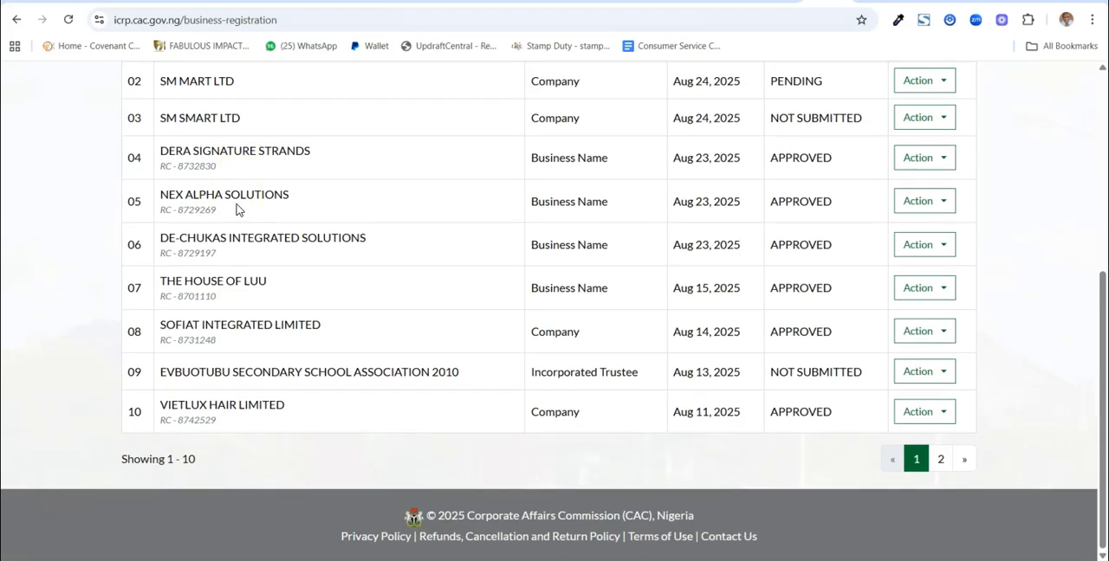
{"action": "scroll", "coordinate": [235, 208], "scroll_direction": "up", "scroll_amount": 2}
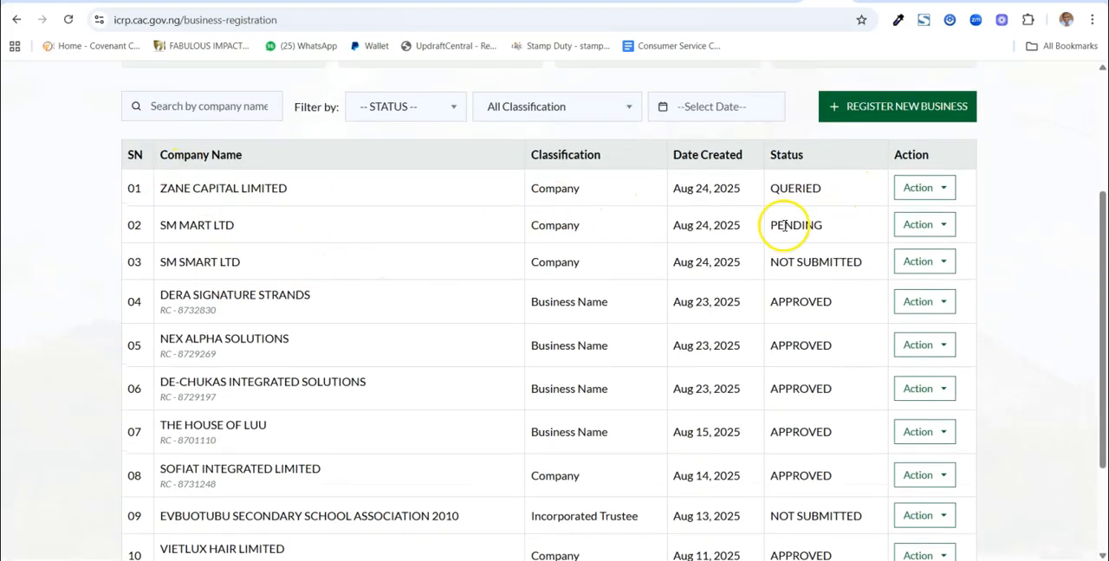
{"action": "scroll", "coordinate": [675, 255], "scroll_direction": "up", "scroll_amount": 3}
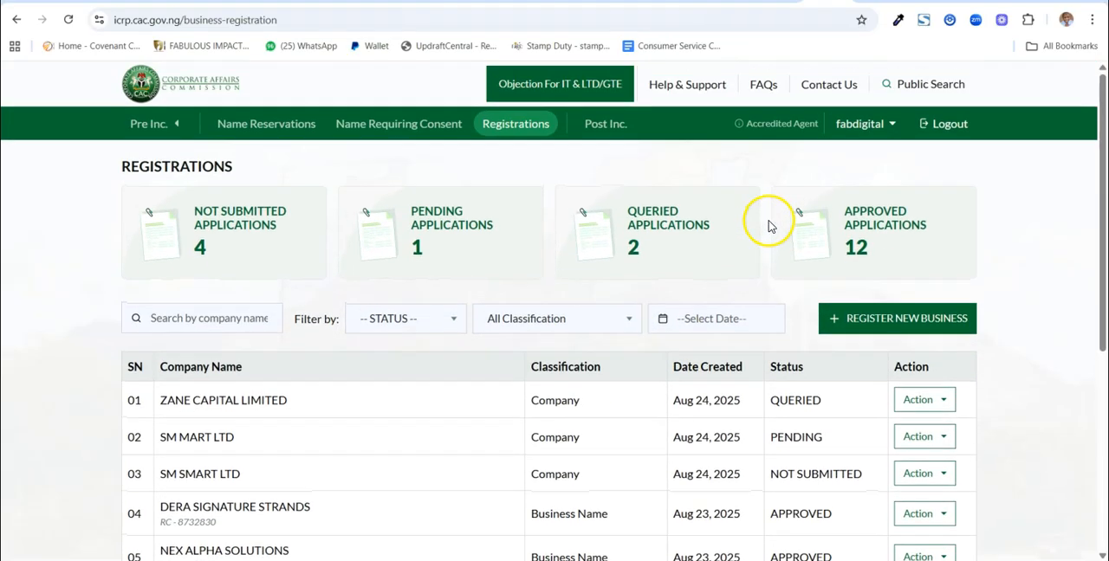
Filter the registrations to approved applications with the classification Business Name and look through them
{"action": "left_click", "coordinate": [870, 229]}
{"action": "scroll", "coordinate": [867, 234], "scroll_direction": "down", "scroll_amount": 2}
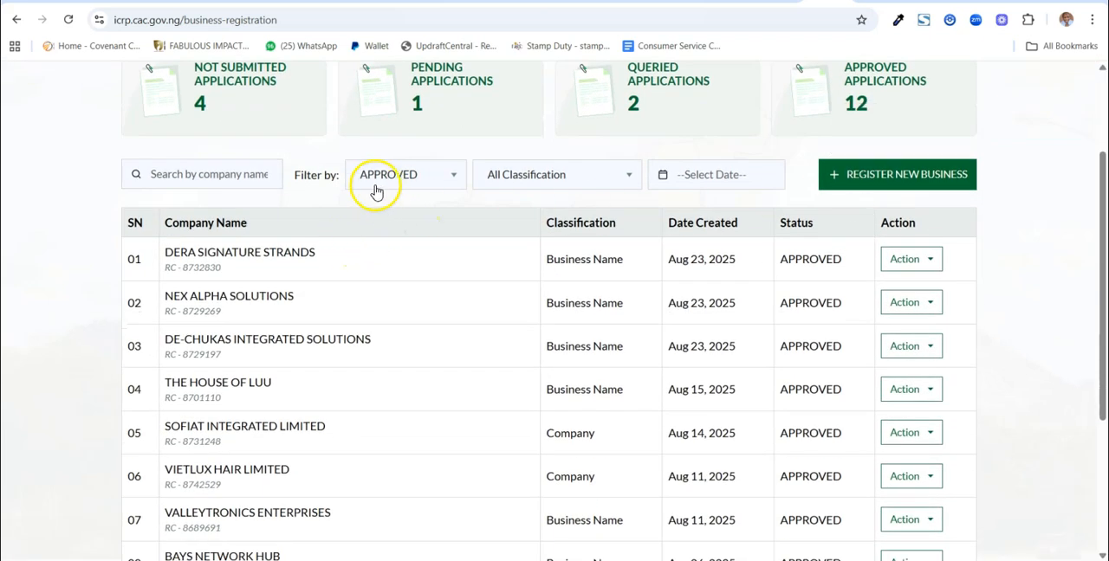
{"action": "left_click", "coordinate": [420, 176]}
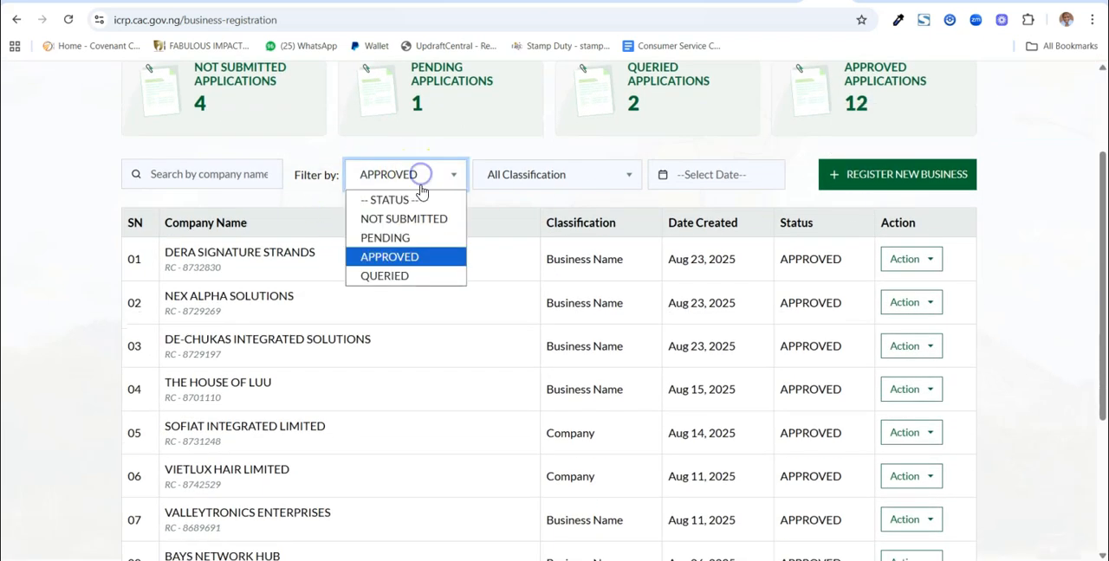
{"action": "left_click", "coordinate": [531, 176]}
{"action": "left_click", "coordinate": [534, 221]}
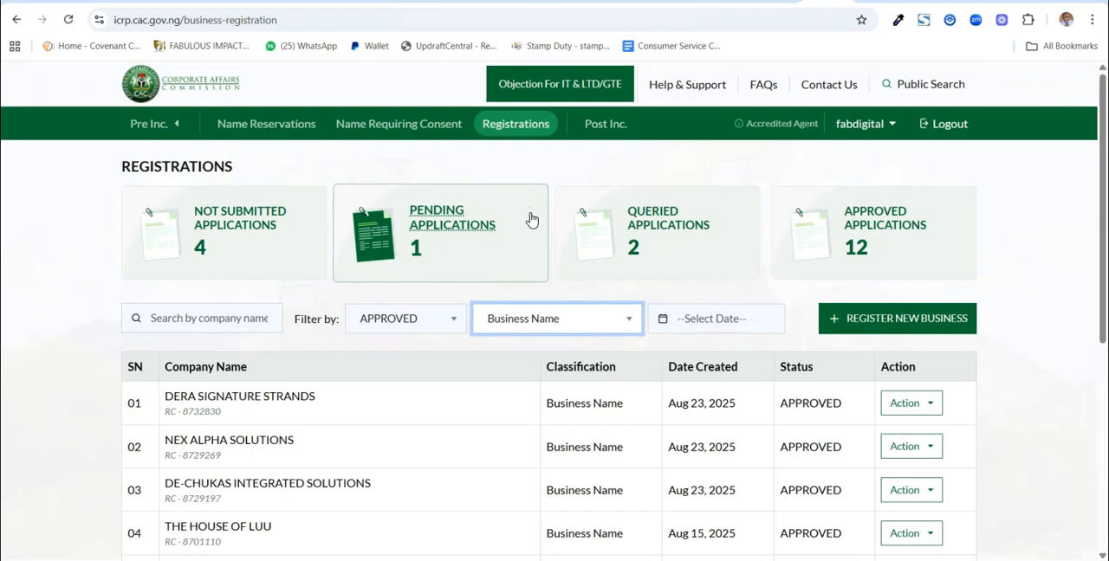
{"action": "scroll", "coordinate": [579, 333], "scroll_direction": "down", "scroll_amount": 3}
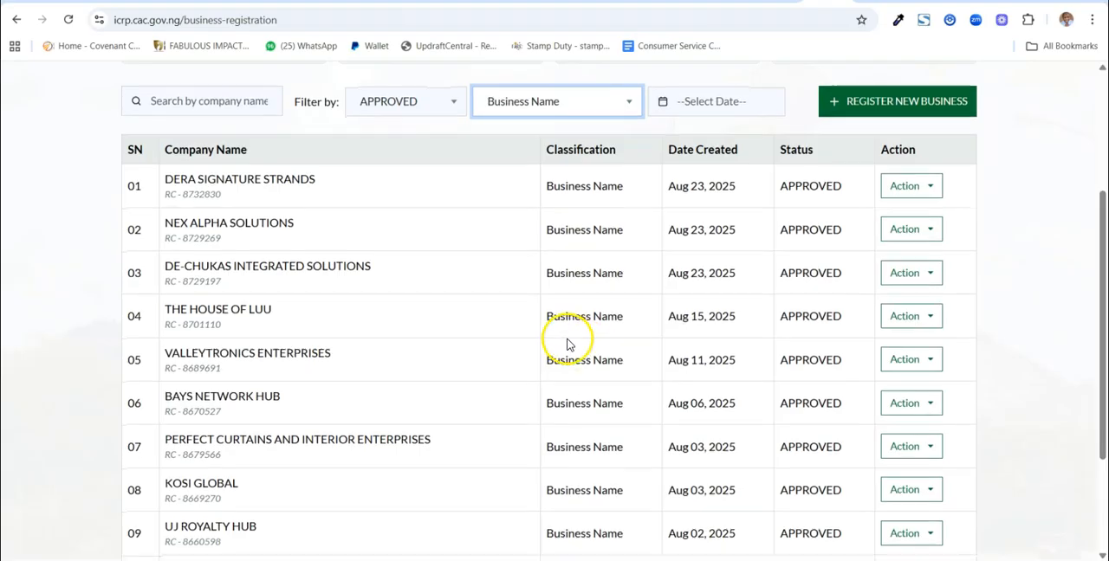
Change the classification filter of the approved registrations to Company
{"action": "scroll", "coordinate": [569, 336], "scroll_direction": "up", "scroll_amount": 2}
{"action": "left_click", "coordinate": [581, 240]}
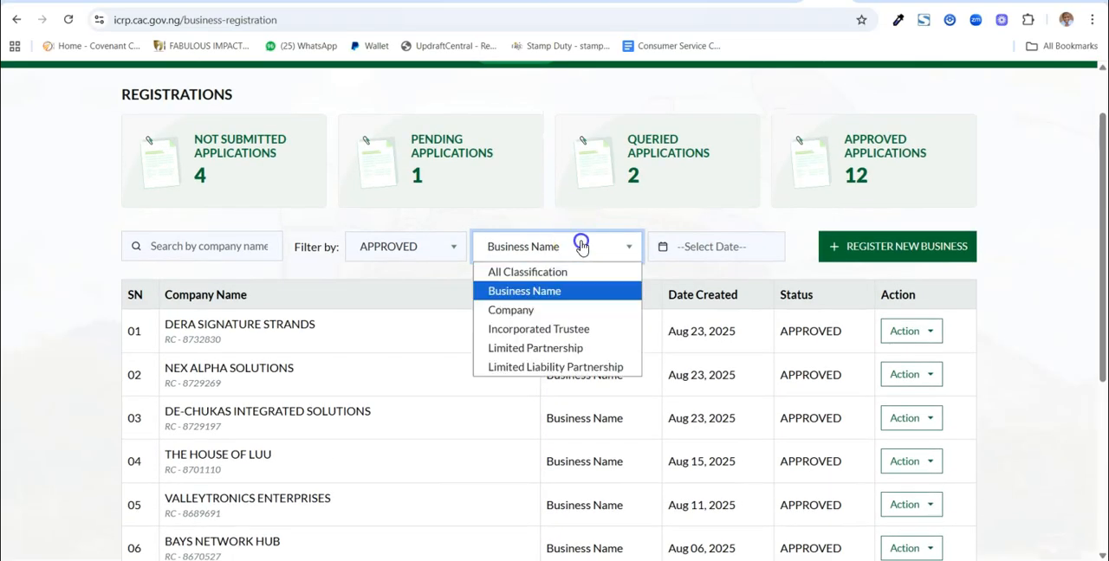
{"action": "left_click", "coordinate": [563, 312]}
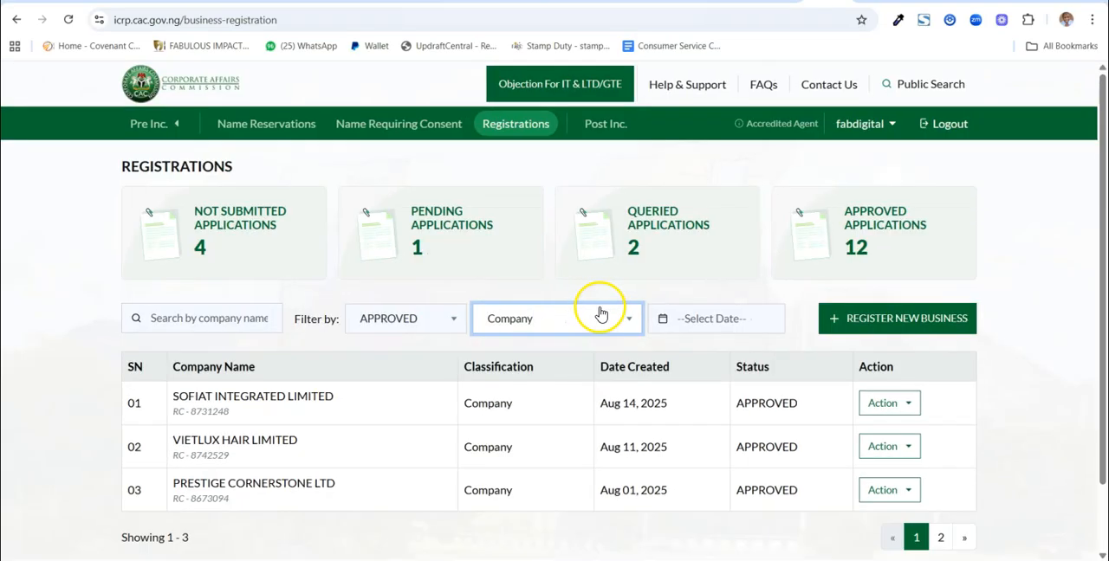
Change the classification filter of the approved registrations to Incorporated Trustee
{"action": "scroll", "coordinate": [597, 316], "scroll_direction": "down", "scroll_amount": 1}
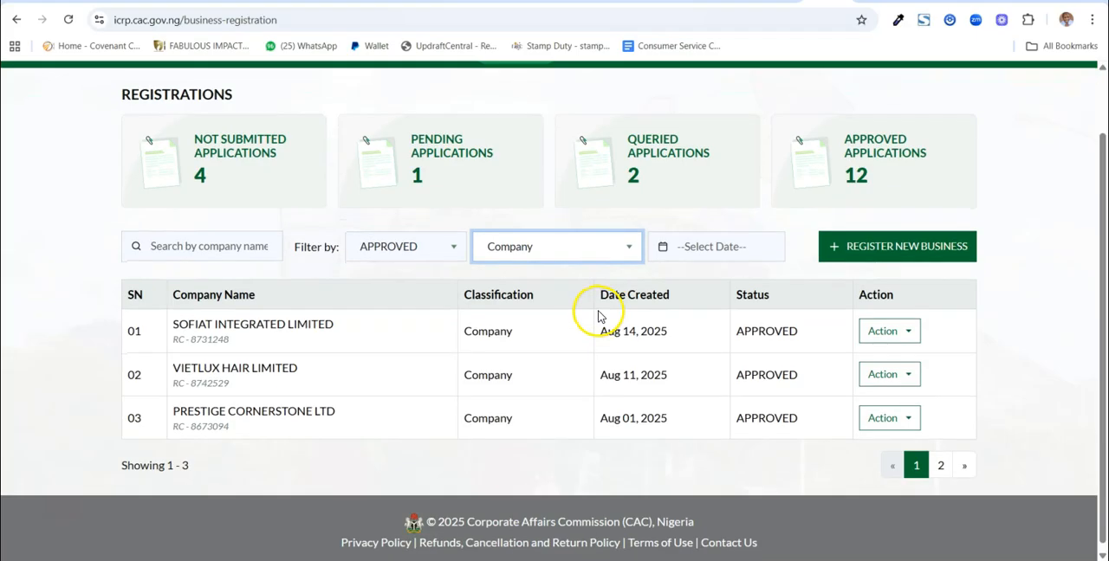
{"action": "left_click", "coordinate": [595, 252]}
{"action": "left_click", "coordinate": [568, 332]}
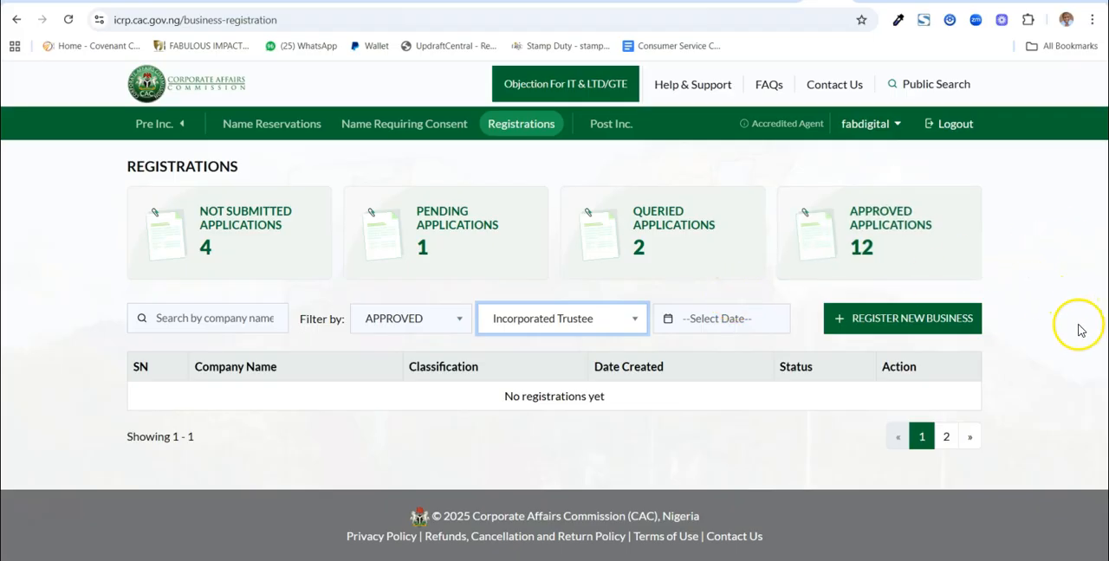
Bring up the accredited agent dashboard of the post-incorporation services
{"action": "left_click", "coordinate": [605, 128]}
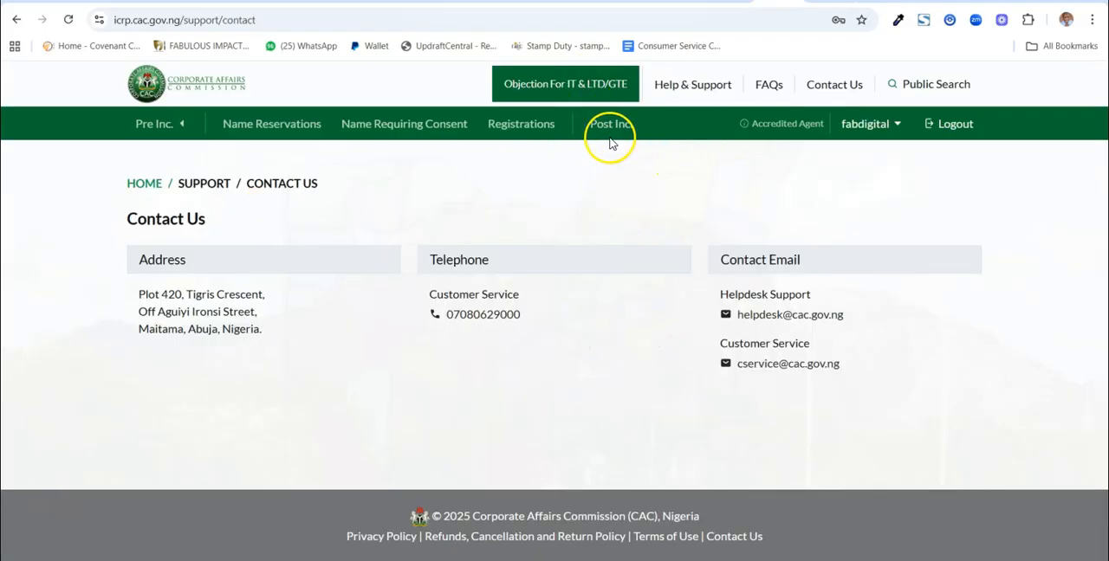
{"action": "left_click", "coordinate": [277, 124]}
{"action": "left_click", "coordinate": [823, 0]}
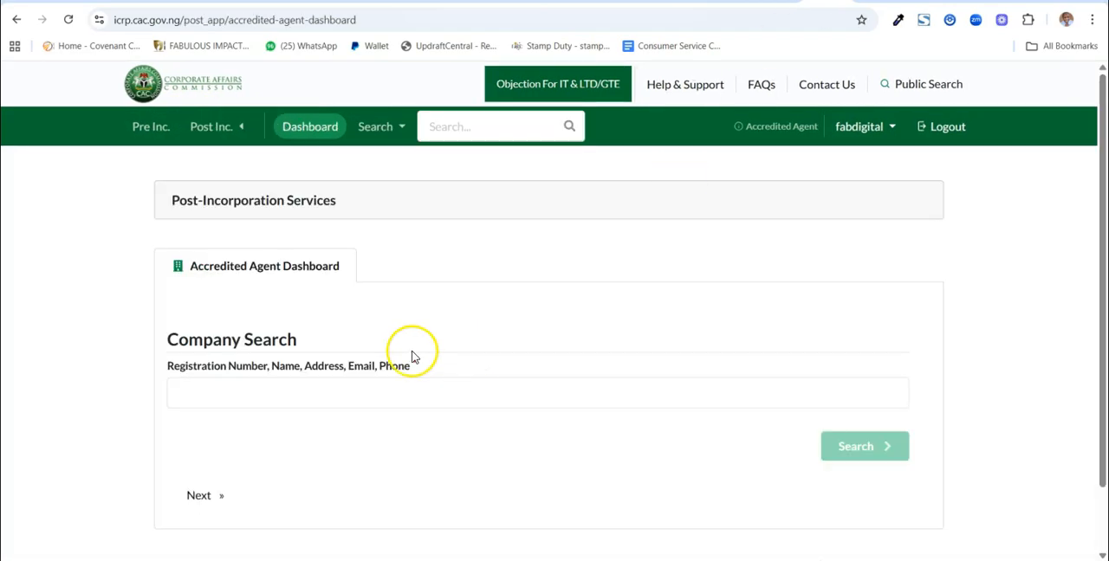
Search the post-incorporation company records for Farmtabulous Agribusiness
{"action": "left_click", "coordinate": [289, 391]}
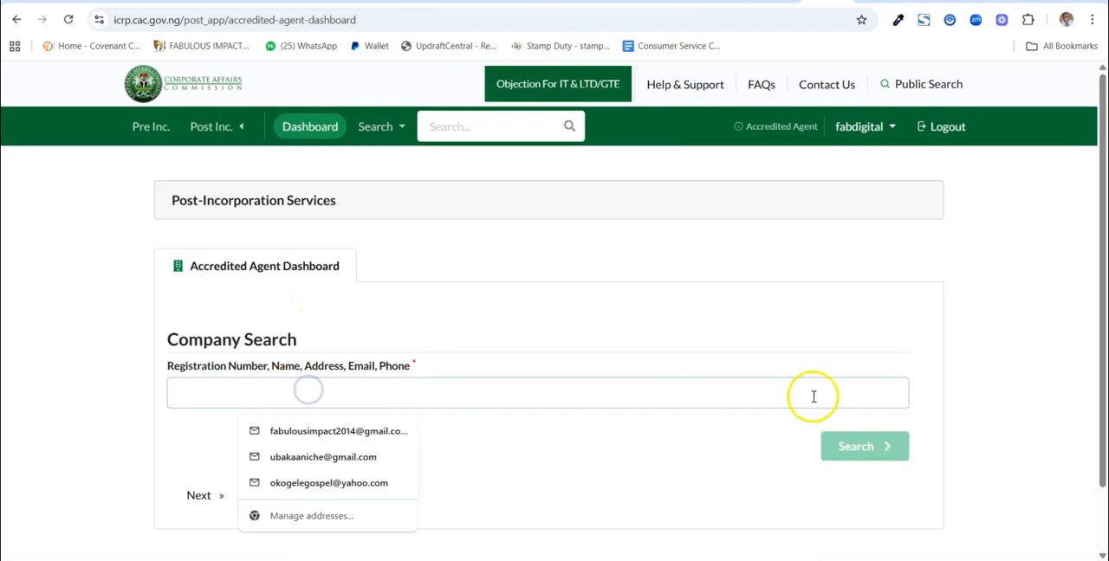
{"action": "type", "text": "F"}
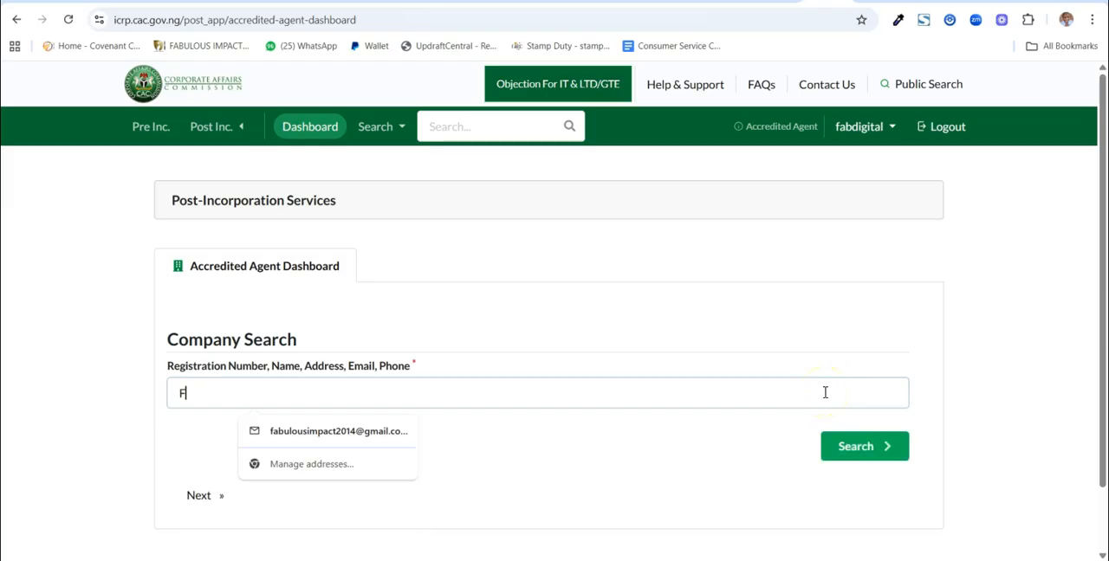
{"action": "type", "text": "ar"}
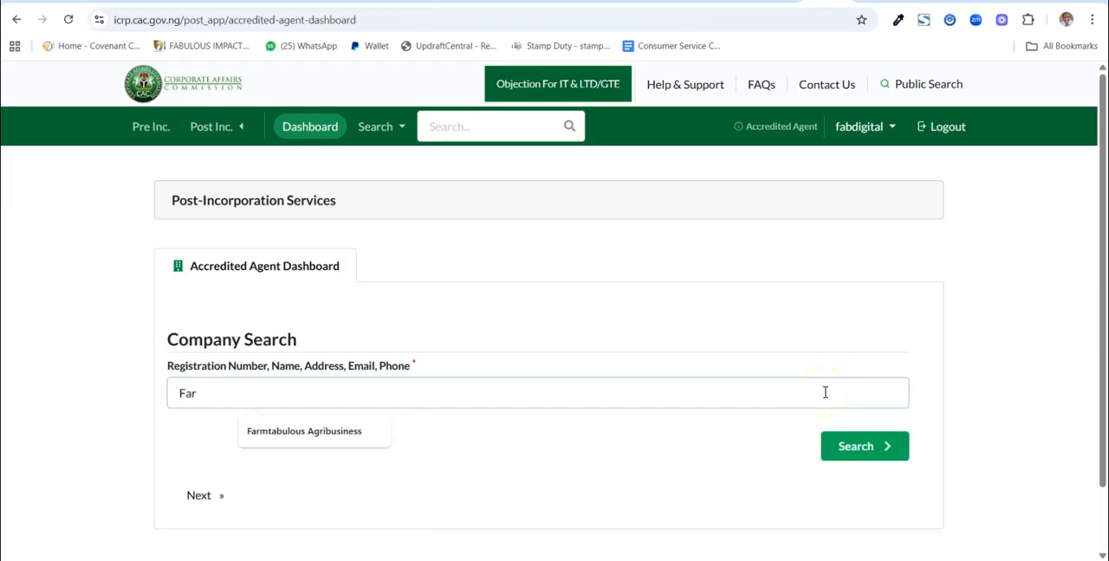
{"action": "left_click", "coordinate": [273, 432]}
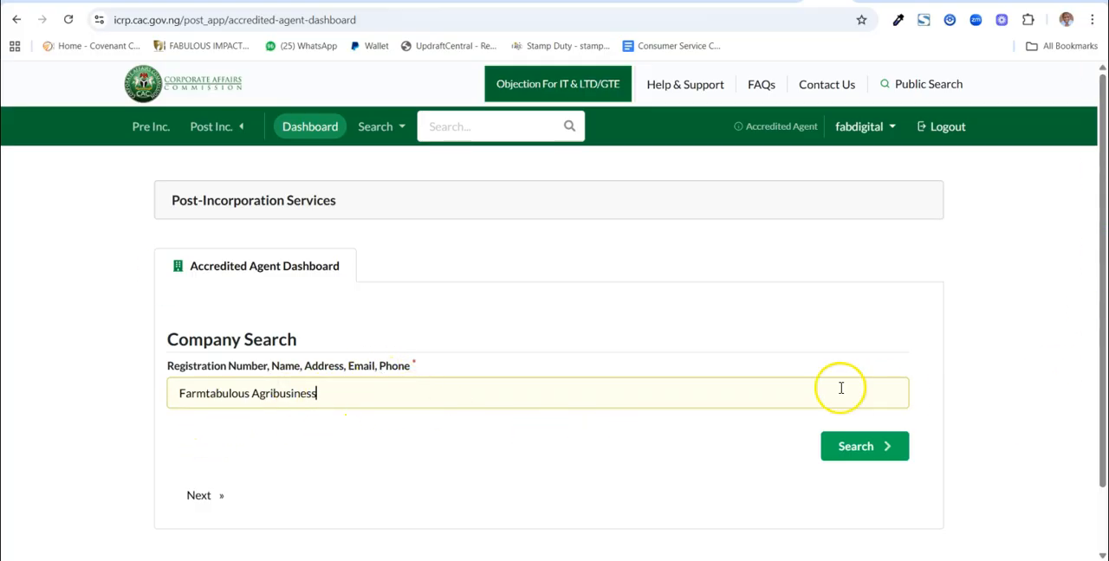
{"action": "left_click", "coordinate": [851, 446]}
{"action": "left_click", "coordinate": [840, 444]}
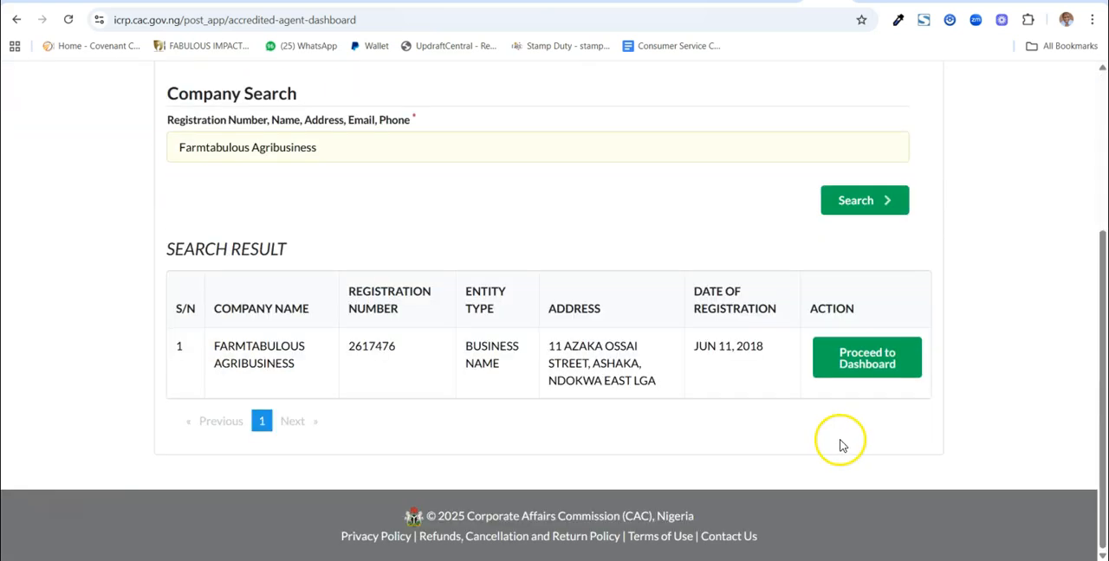
Proceed to the dashboard of Farmtabulous Agribusiness and look through its business status, annual returns and available services
{"action": "left_click", "coordinate": [873, 357]}
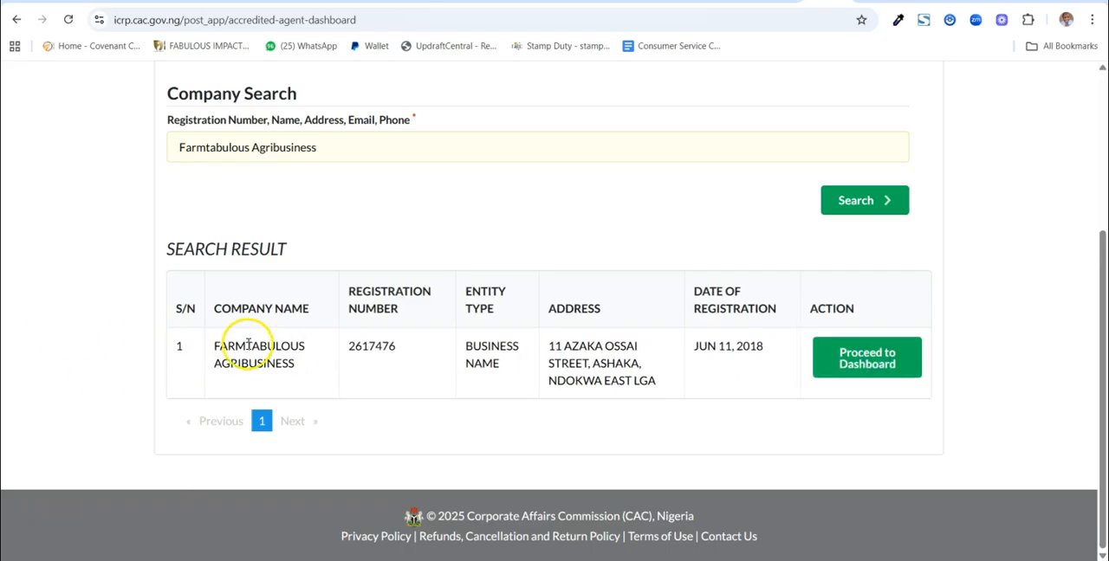
{"action": "scroll", "coordinate": [483, 401], "scroll_direction": "down", "scroll_amount": 3}
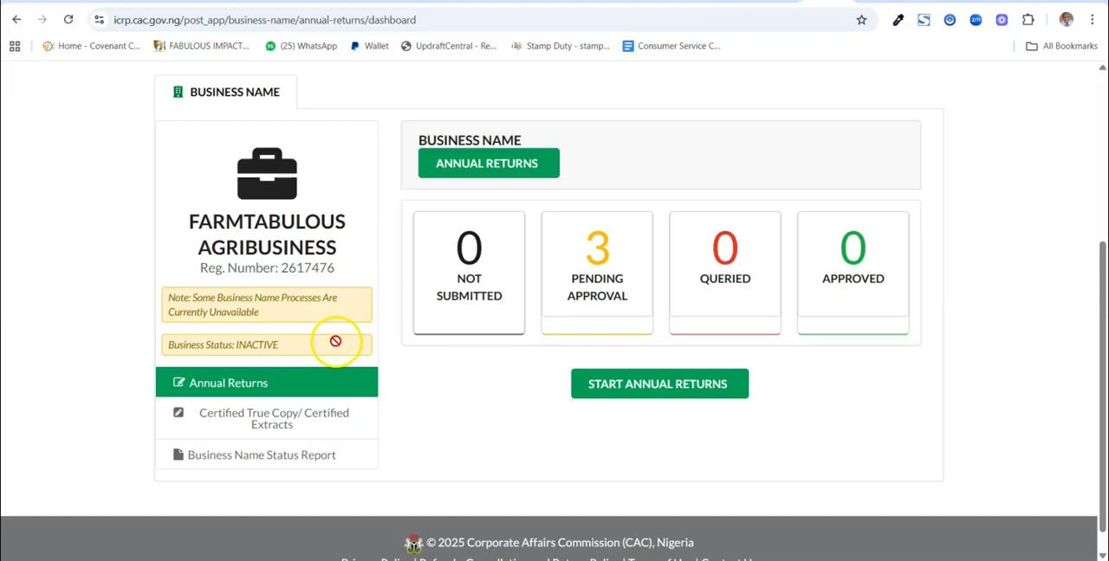
{"action": "scroll", "coordinate": [372, 332], "scroll_direction": "up", "scroll_amount": 4}
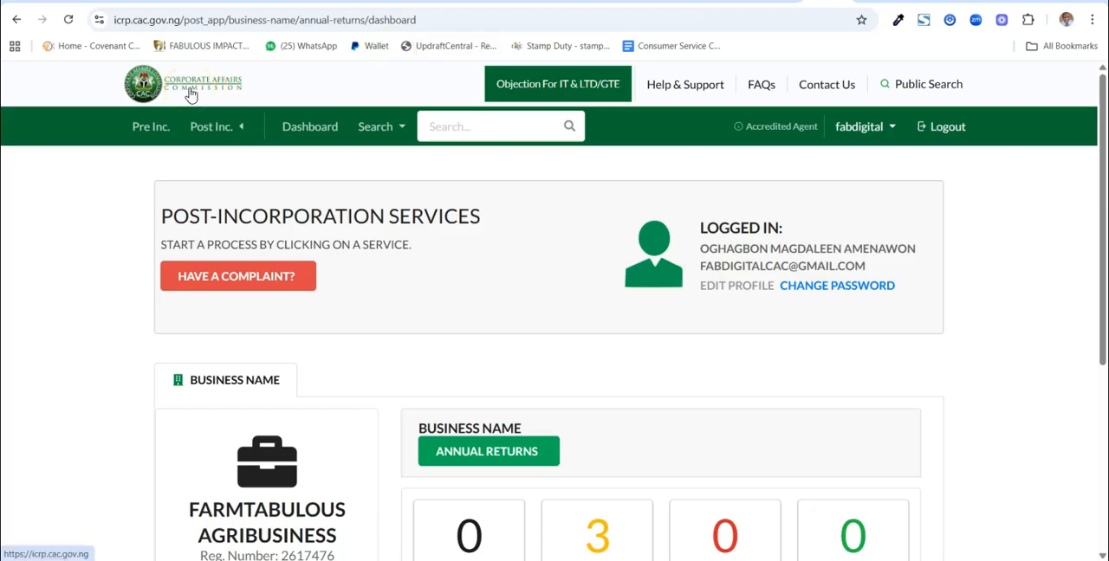
Return to the pre-incorporation section of the portal
{"action": "left_click", "coordinate": [153, 128]}
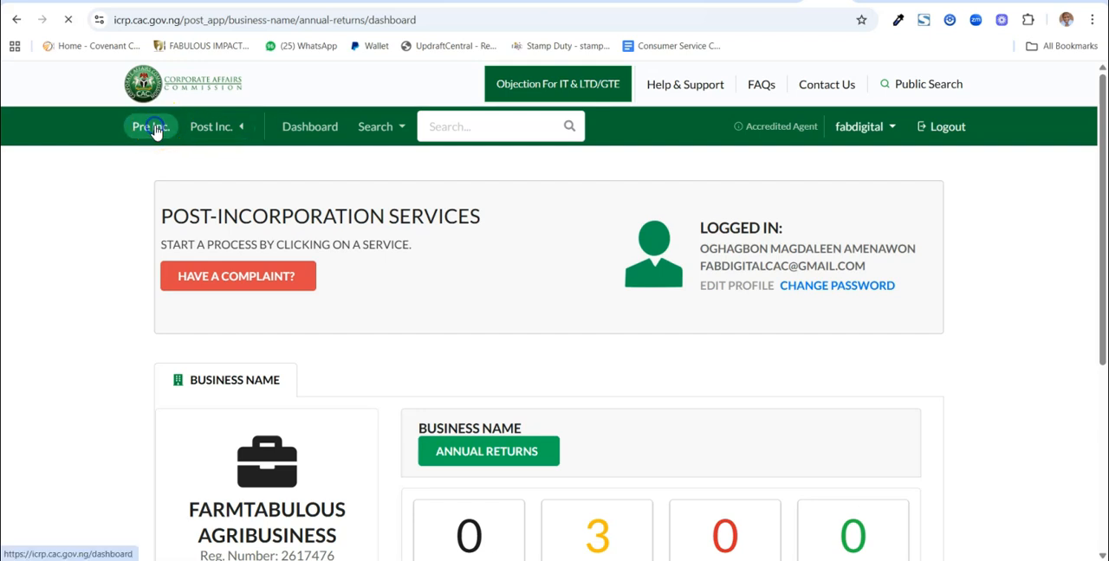